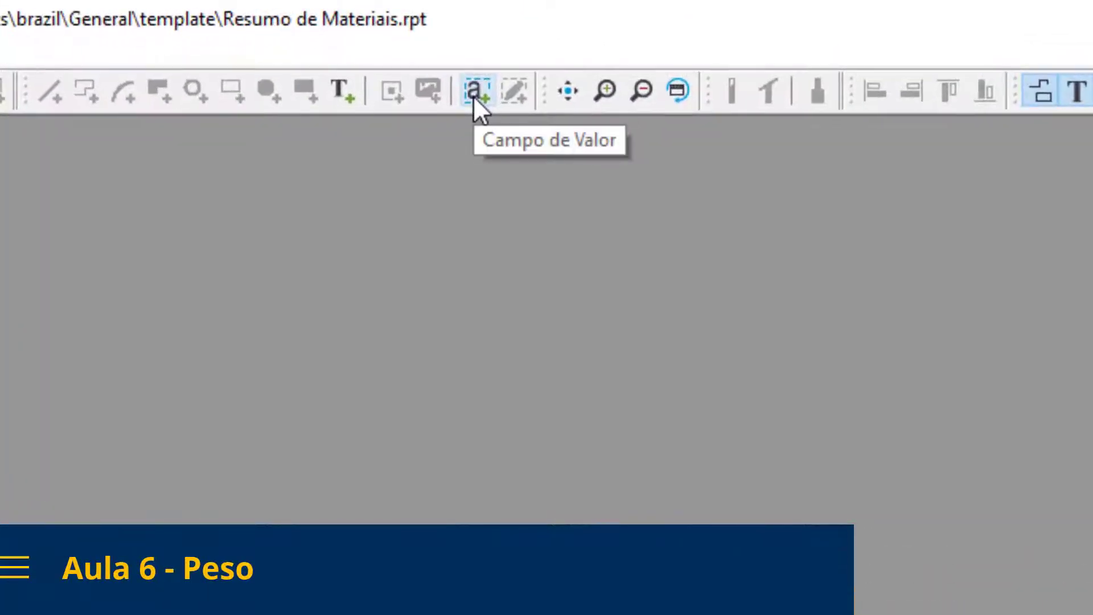
Insert a value field in the PART row under the PESO heading and search its attributes for WEIGHT.
{"action": "left_click", "coordinate": [474, 94]}
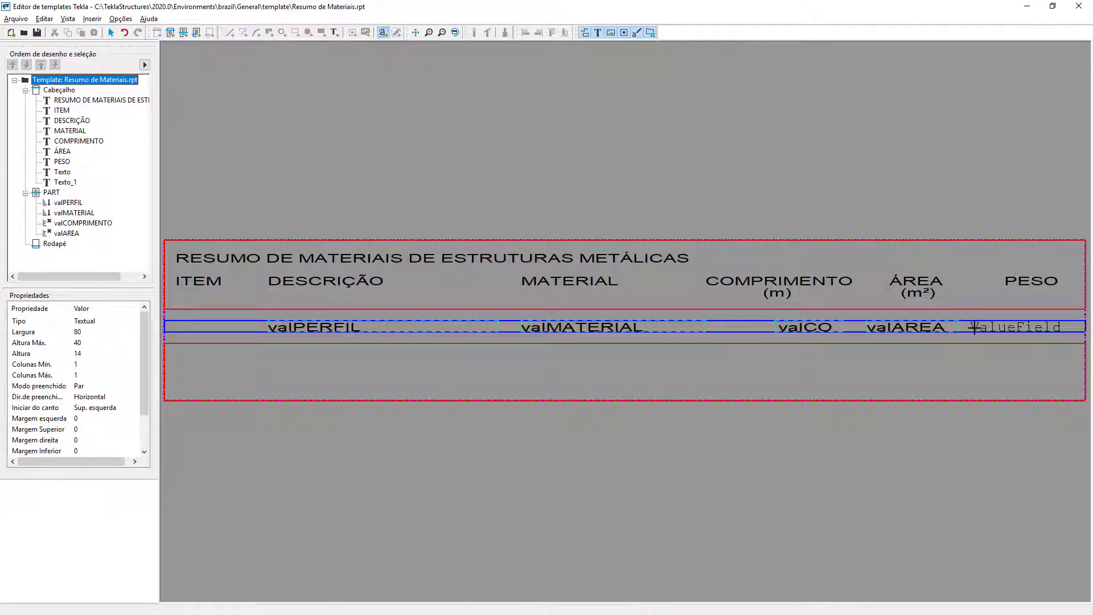
{"action": "left_click", "coordinate": [975, 327]}
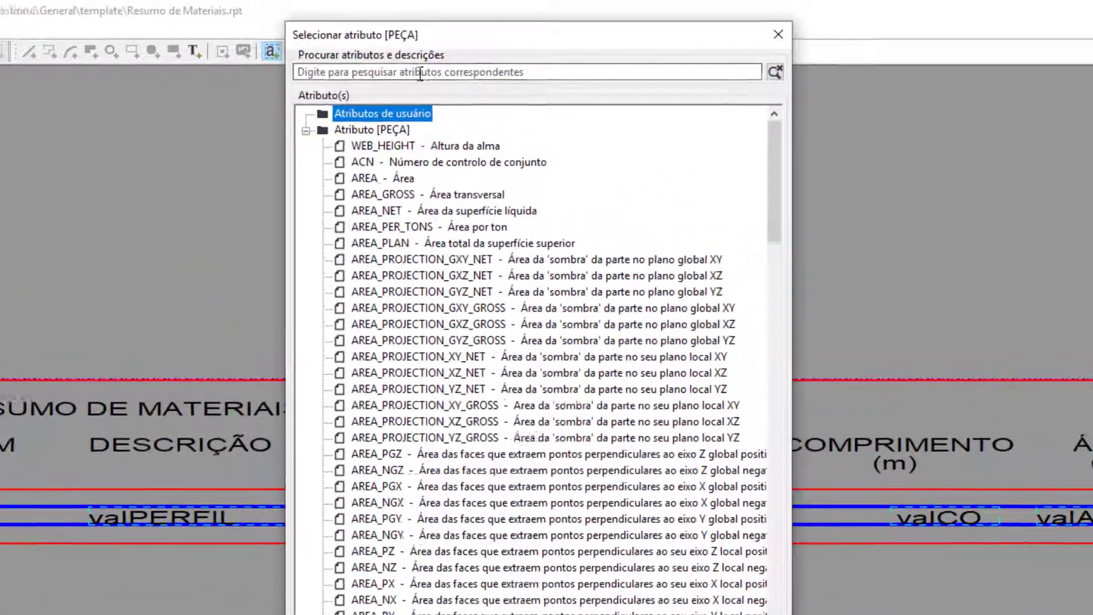
{"action": "left_click", "coordinate": [460, 53]}
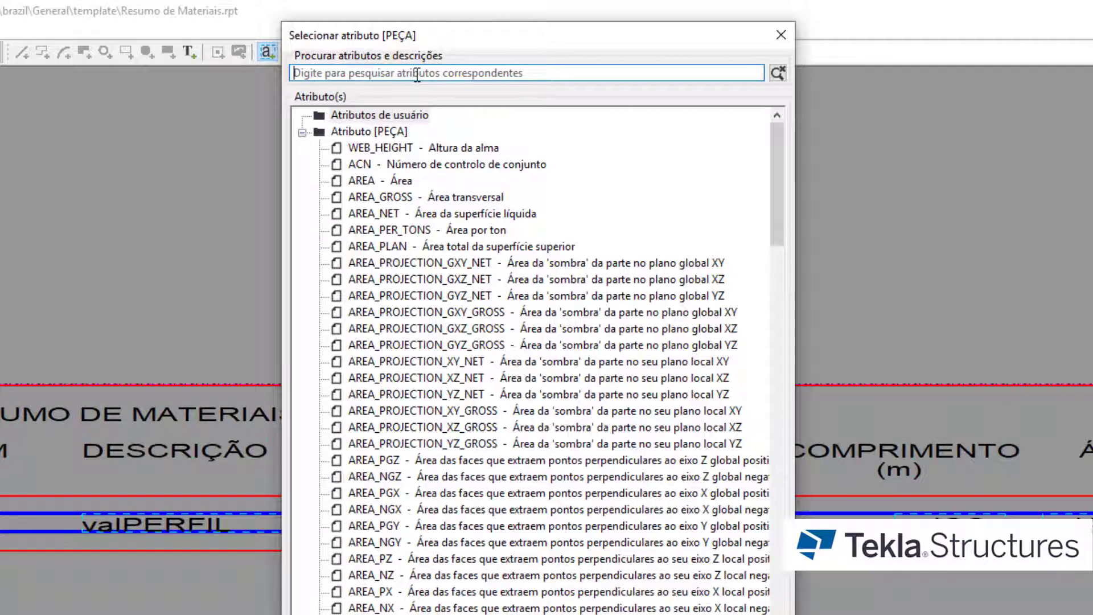
{"action": "type", "text": "WEIGHT"}
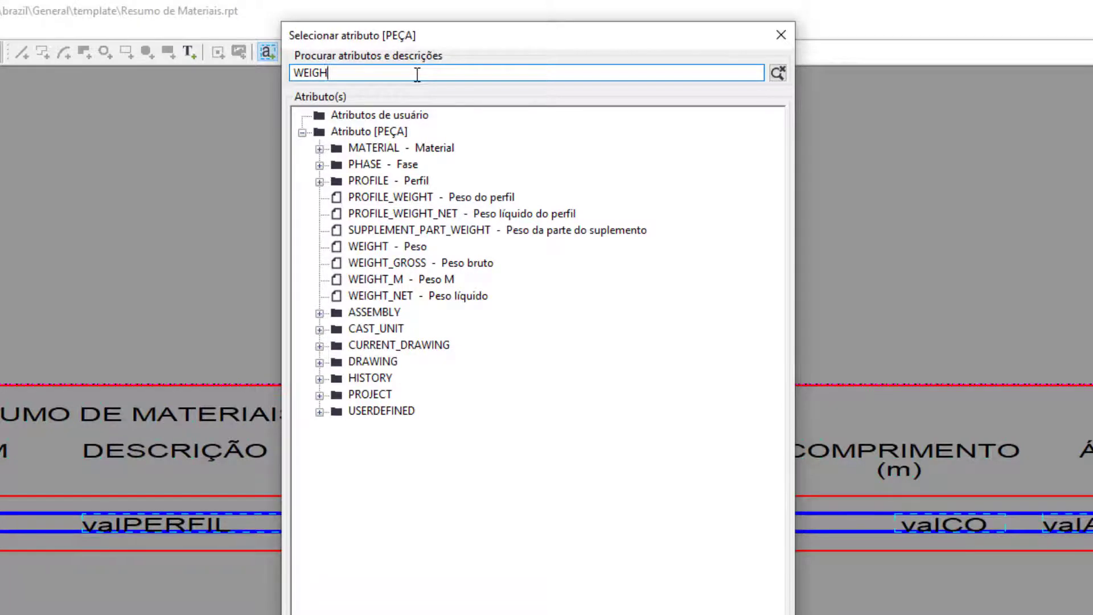
Replace the attribute search with PESO and select the WEIGHT attribute.
{"action": "key", "text": "BackSpace"}
{"action": "key", "text": "BackSpace"}
{"action": "key", "text": "BackSpace"}
{"action": "key", "text": "BackSpace"}
{"action": "key", "text": "BackSpace"}
{"action": "type", "text": "PES"}
{"action": "left_click", "coordinate": [370, 248]}
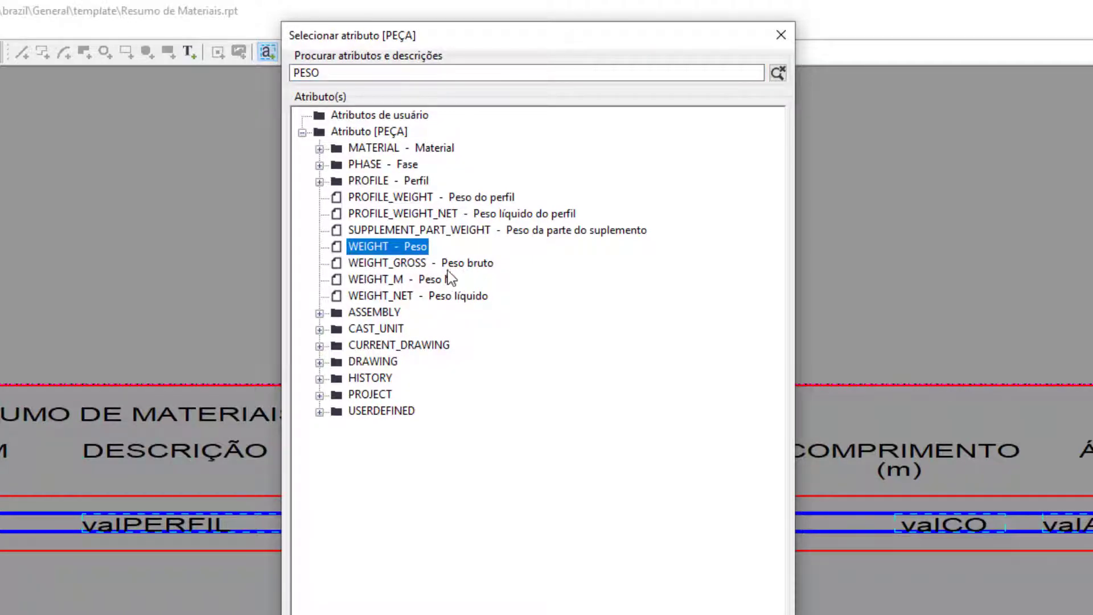
Examine the alternative weight attributes: gross, per metre, net, profile weight and those in the ASSEMBLY group.
{"action": "left_click_drag", "start_coordinate": [388, 268], "coordinate": [373, 251]}
{"action": "left_click", "coordinate": [359, 263]}
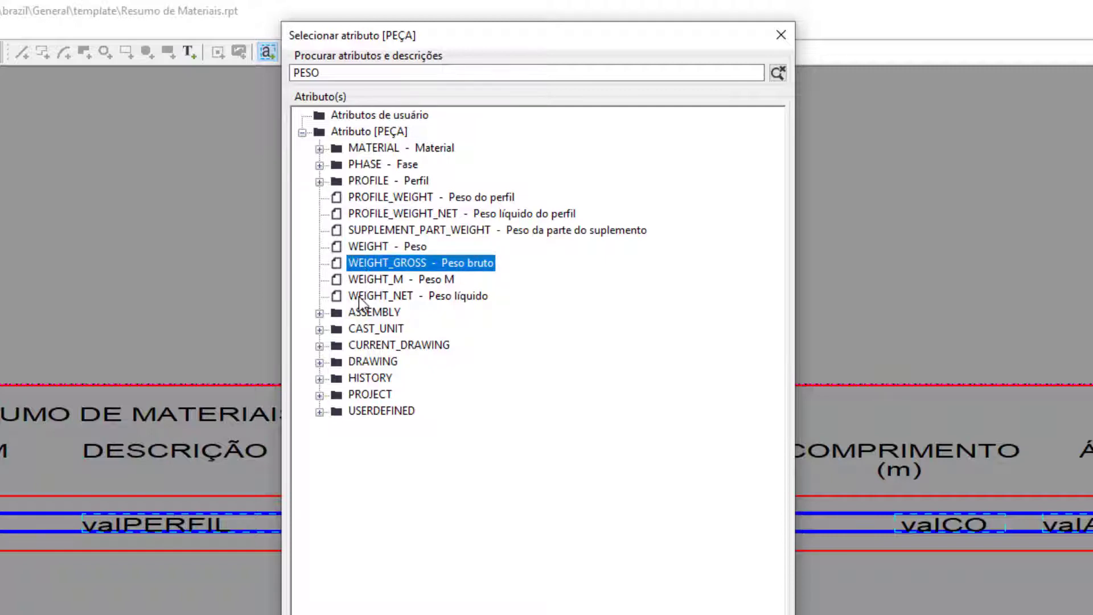
{"action": "left_click", "coordinate": [368, 285]}
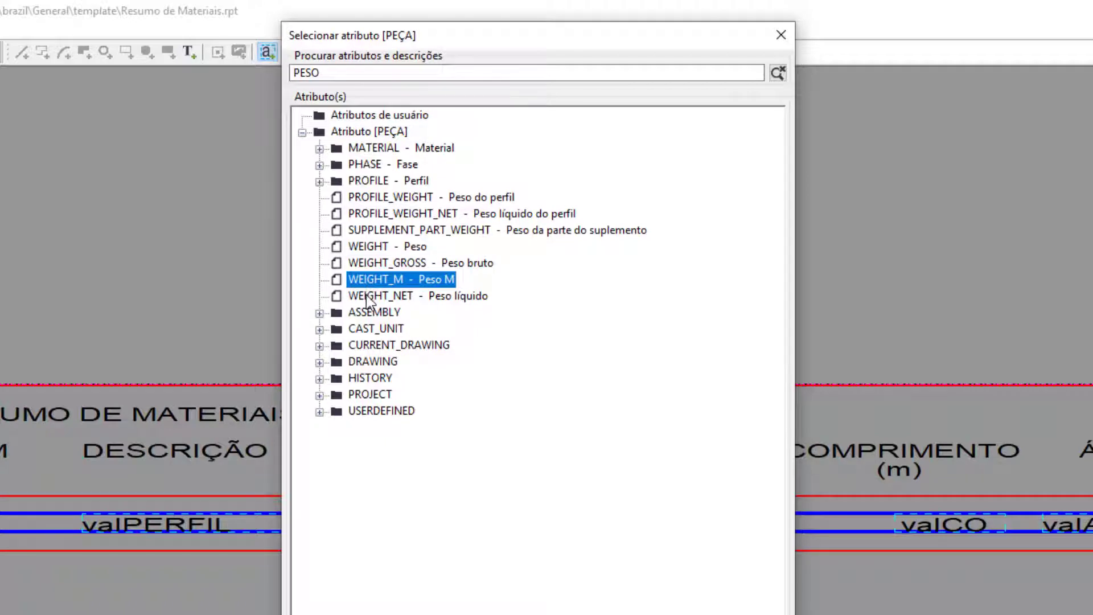
{"action": "left_click", "coordinate": [366, 296]}
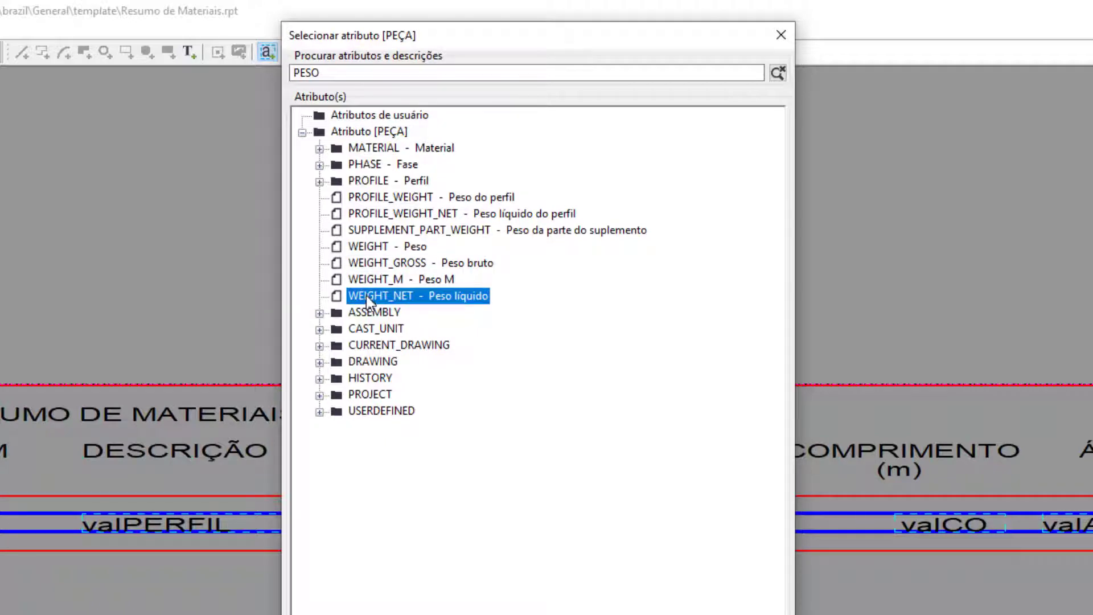
{"action": "left_click", "coordinate": [364, 197]}
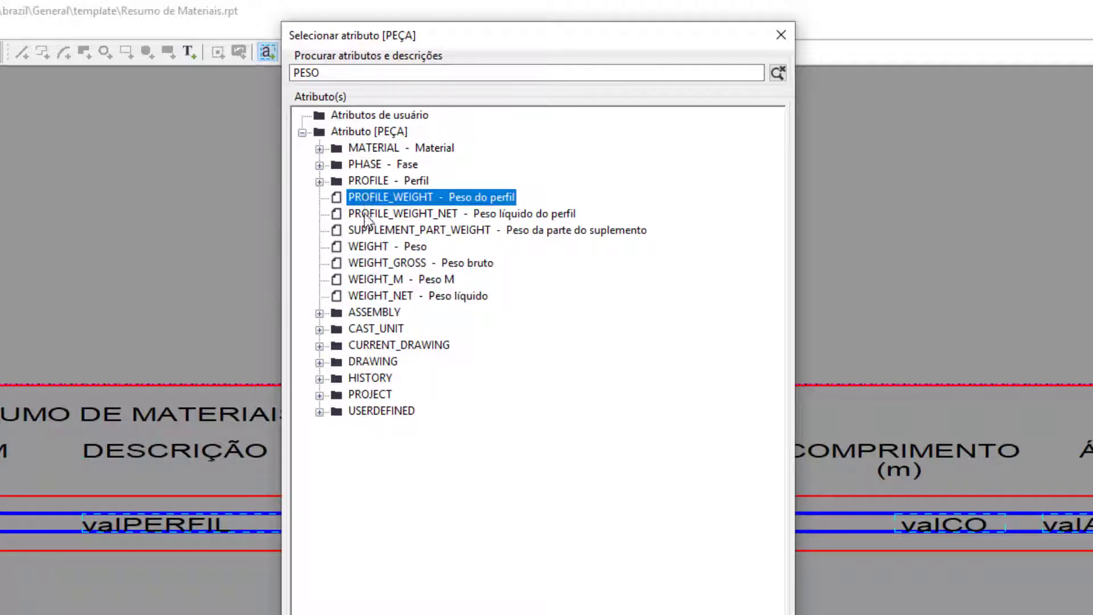
{"action": "left_click", "coordinate": [320, 312]}
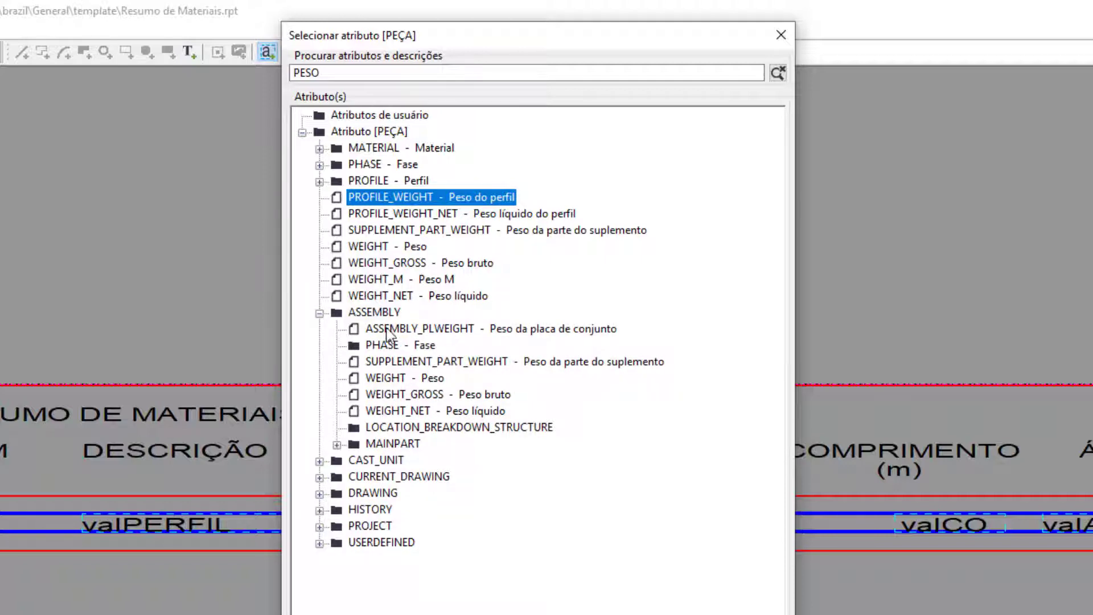
Assign the part's WEIGHT attribute to the new value field and finish placing fields.
{"action": "left_click", "coordinate": [370, 246]}
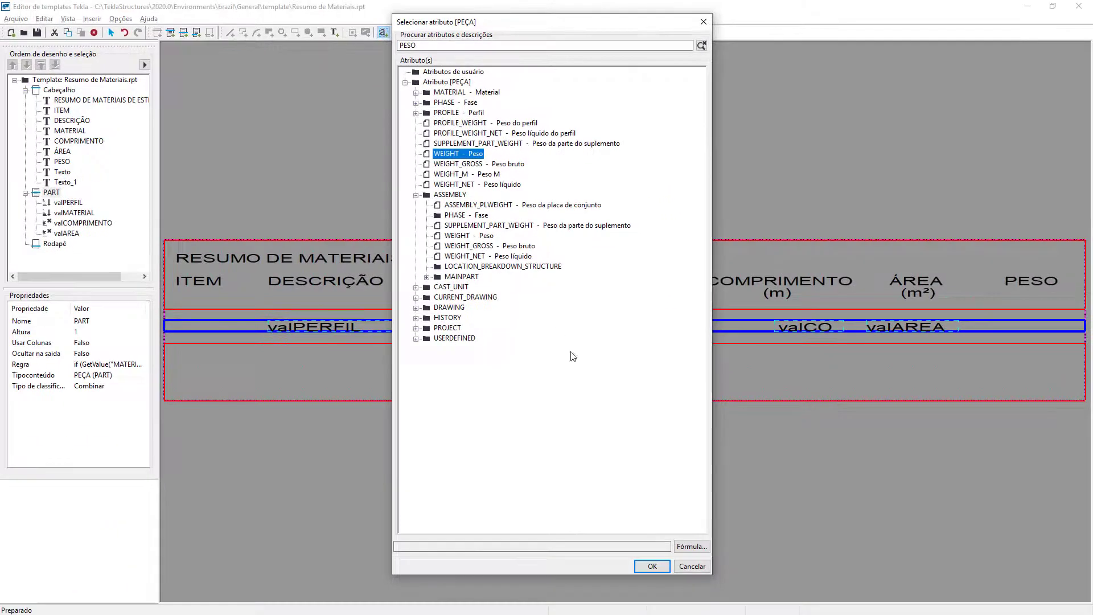
{"action": "left_click", "coordinate": [652, 566]}
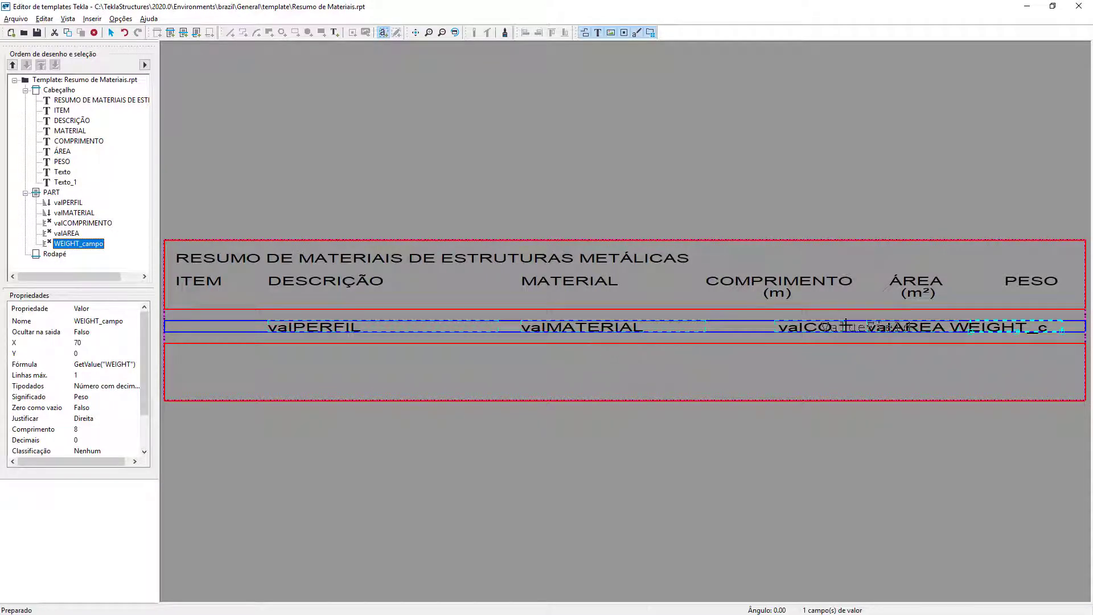
{"action": "key", "text": "Escape"}
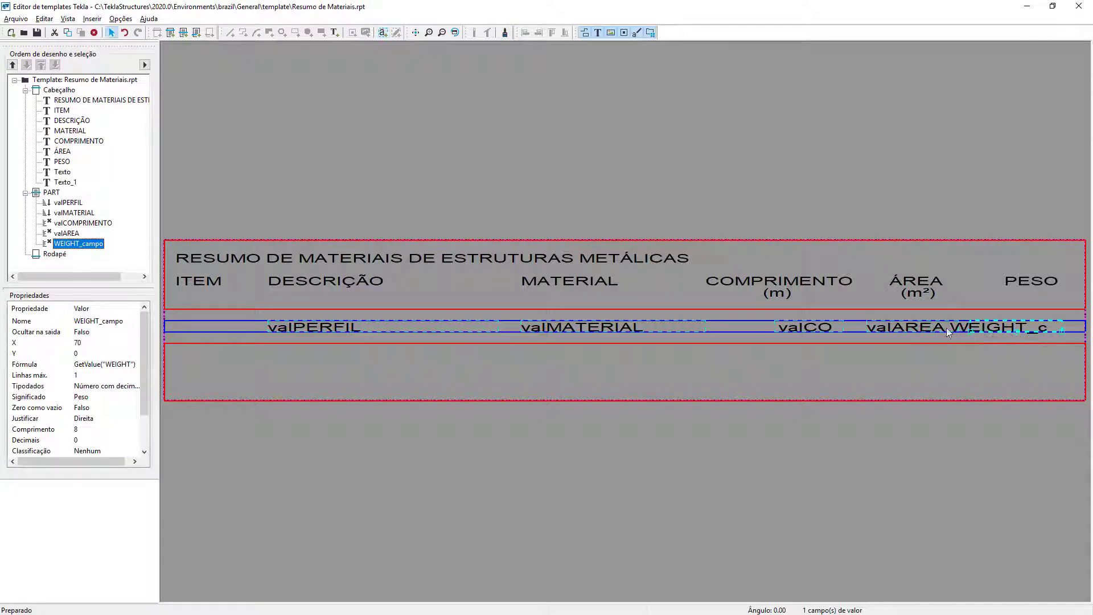
Rename the weight value field in the PART row as valPESO.
{"action": "scroll", "coordinate": [1025, 344], "scroll_direction": "up", "scroll_amount": 3}
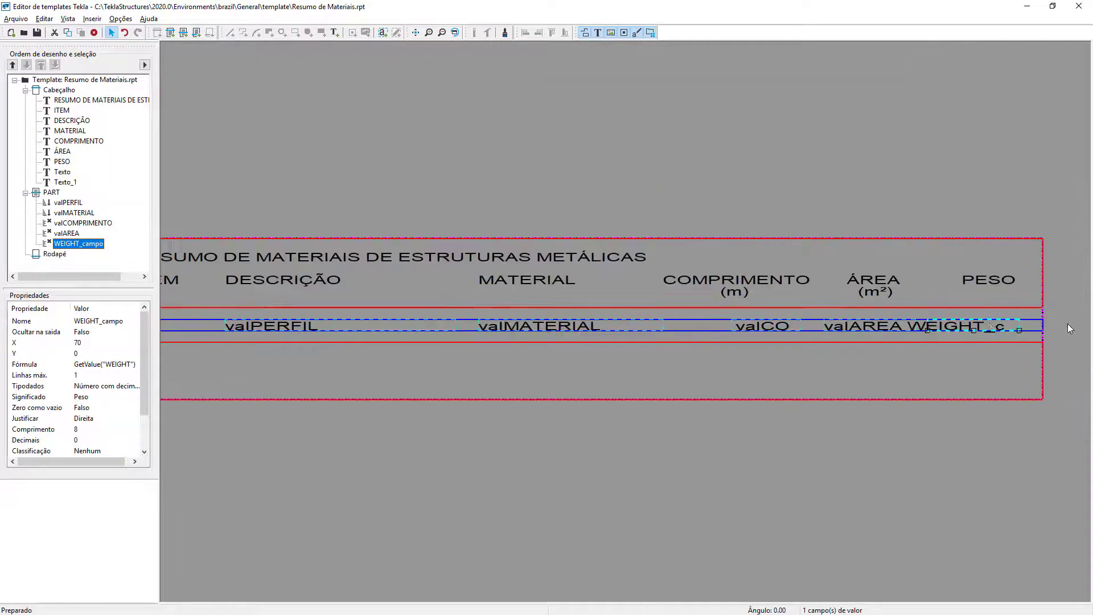
{"action": "double_click", "coordinate": [868, 333]}
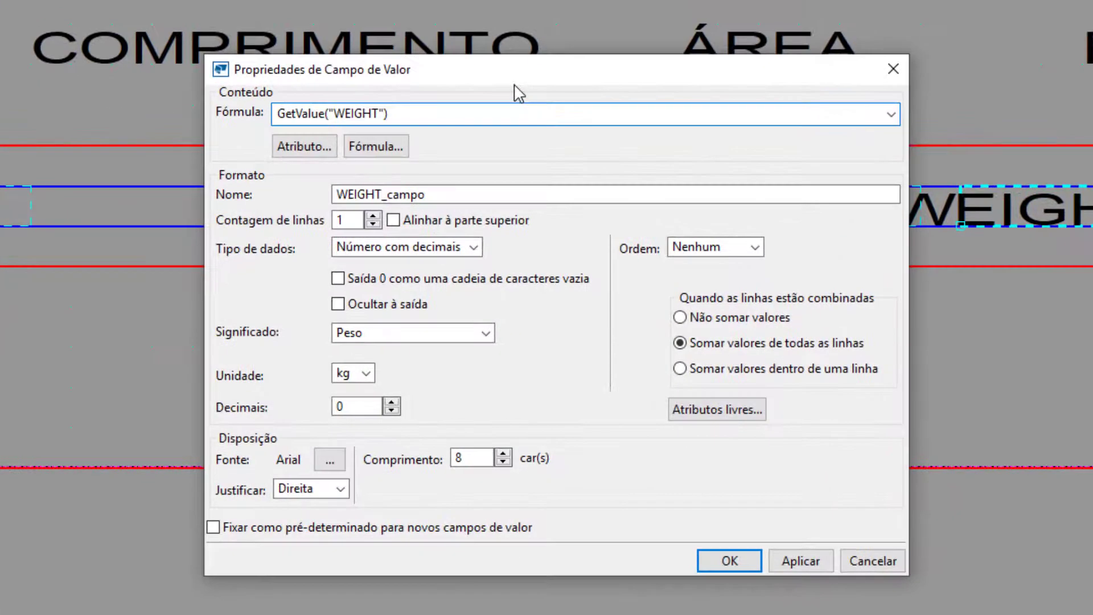
{"action": "left_click", "coordinate": [467, 193]}
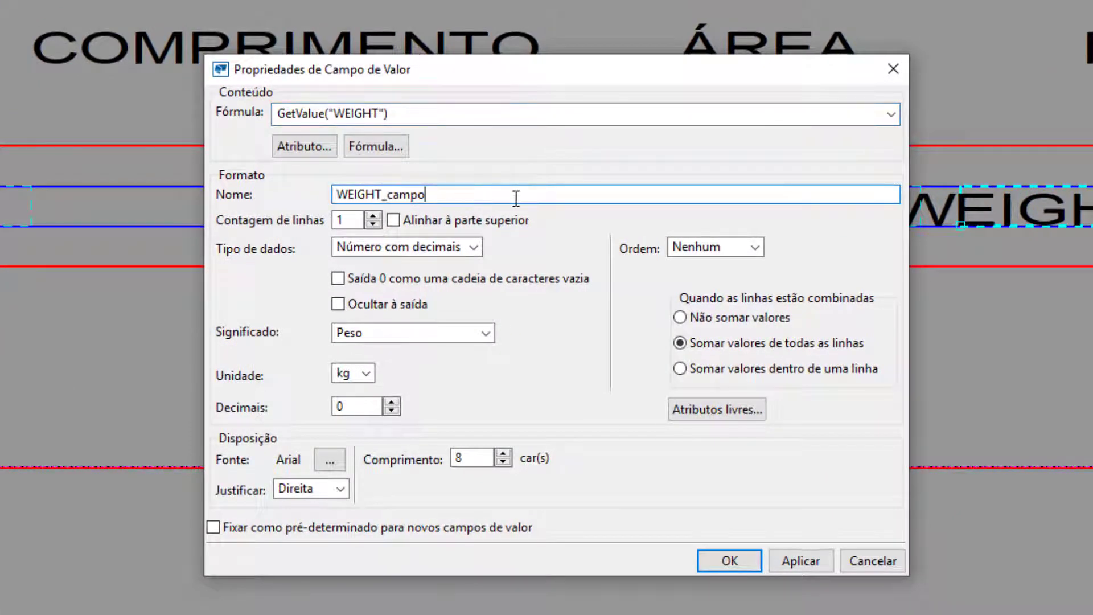
{"action": "left_click_drag", "start_coordinate": [514, 197], "coordinate": [66, 191]}
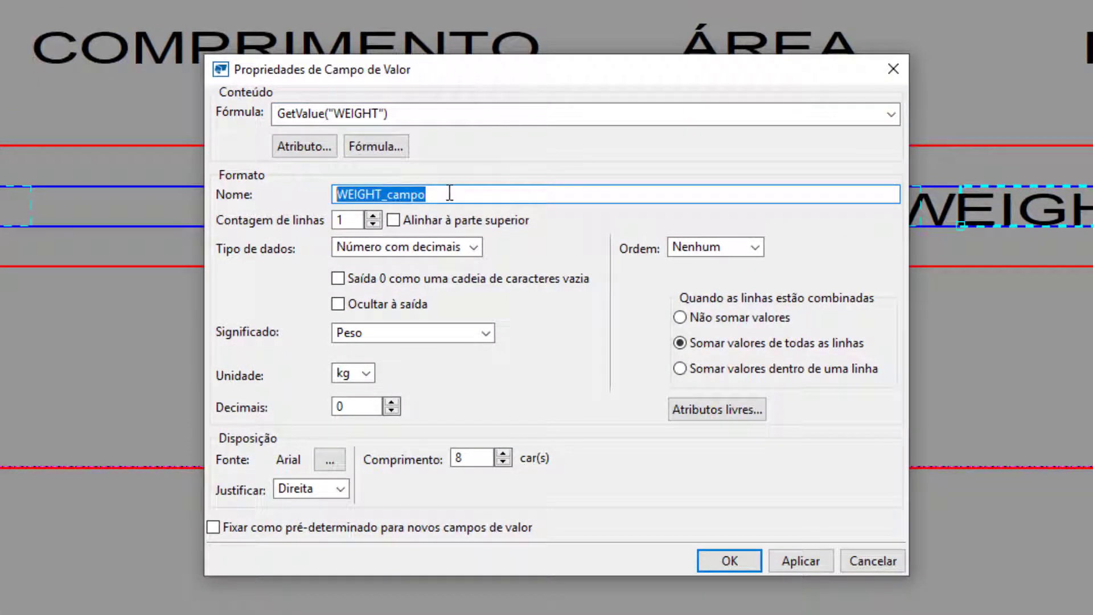
{"action": "type", "text": "V"}
{"action": "key", "text": "BackSpace"}
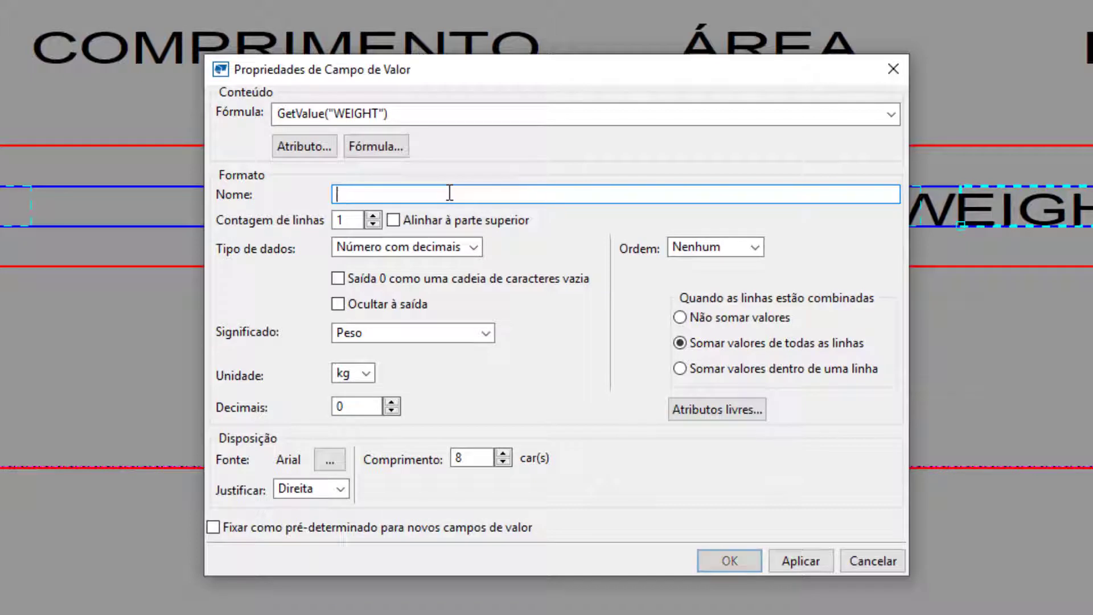
{"action": "type", "text": "val"}
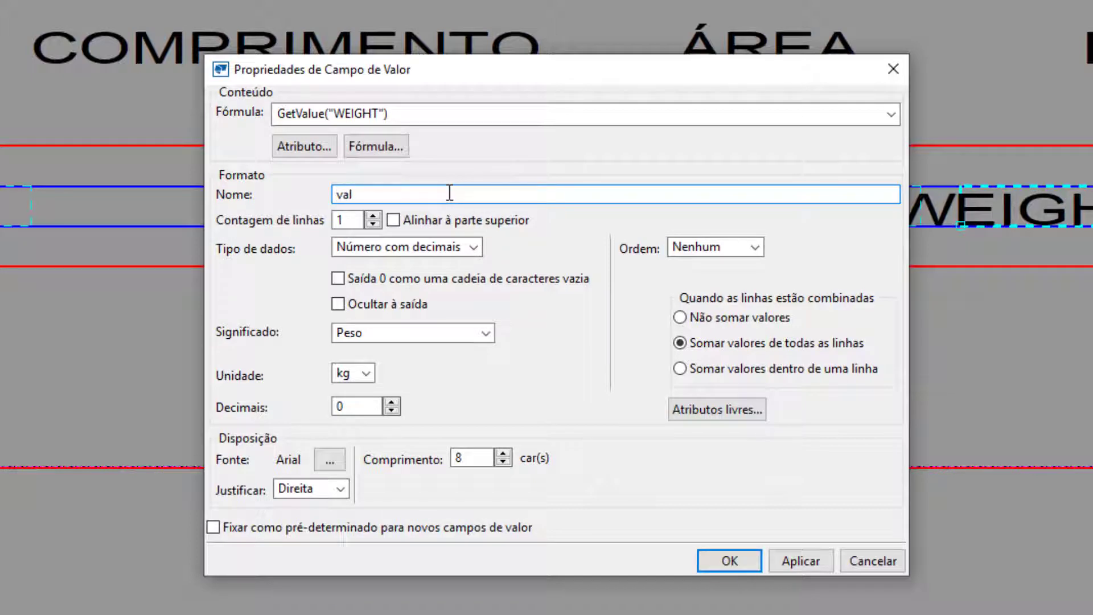
{"action": "type", "text": "PESO"}
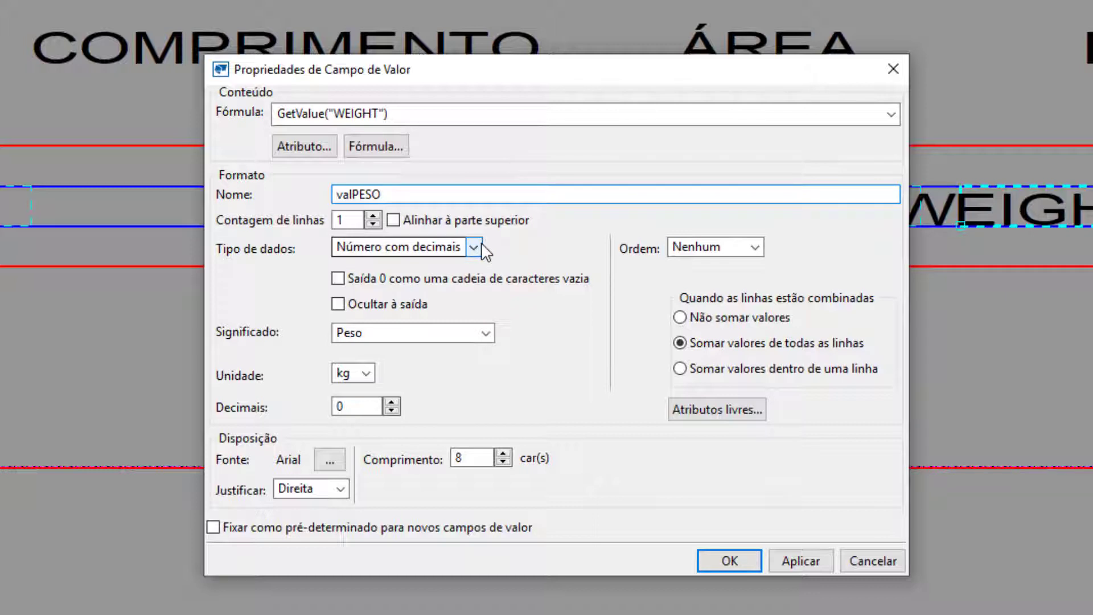
Keep the valPESO field's meaning as Peso, set its decimals to 2 and apply the properties.
{"action": "left_click", "coordinate": [419, 333]}
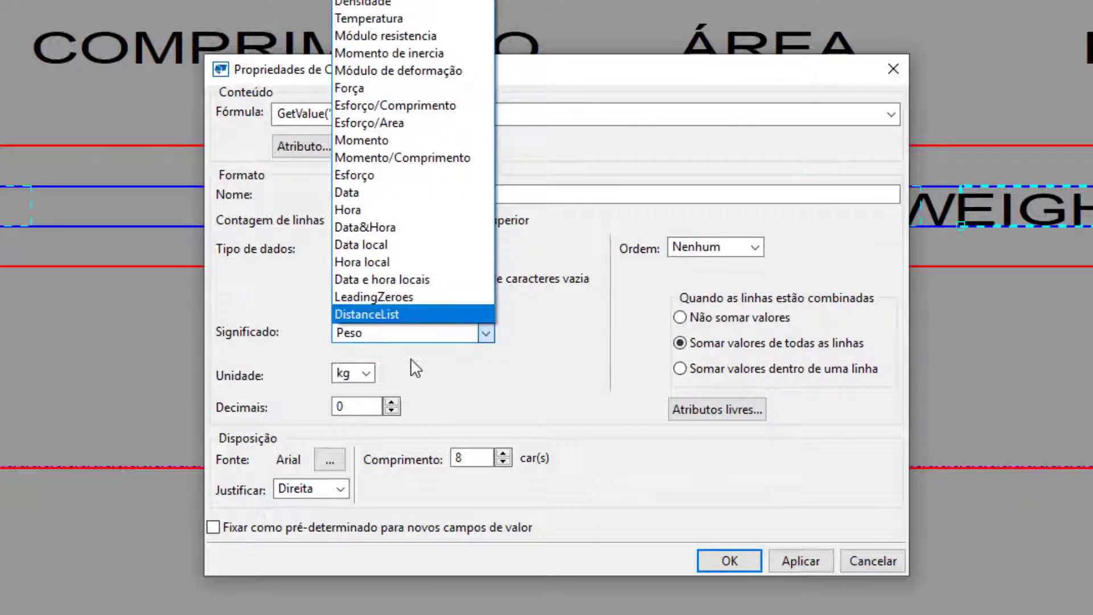
{"action": "left_click", "coordinate": [434, 367]}
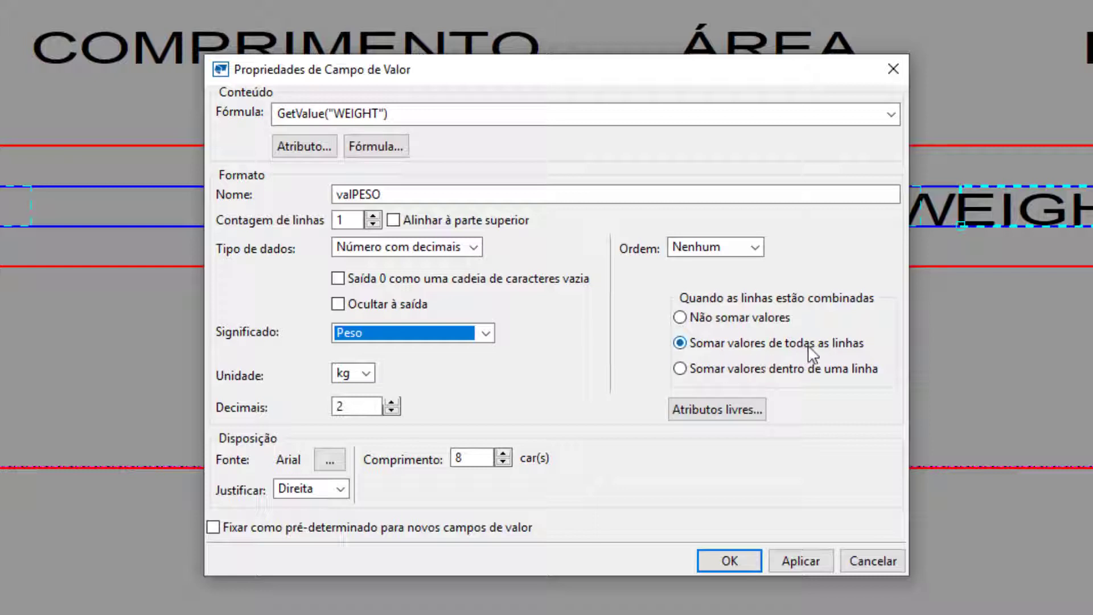
{"action": "double_click", "coordinate": [468, 458]}
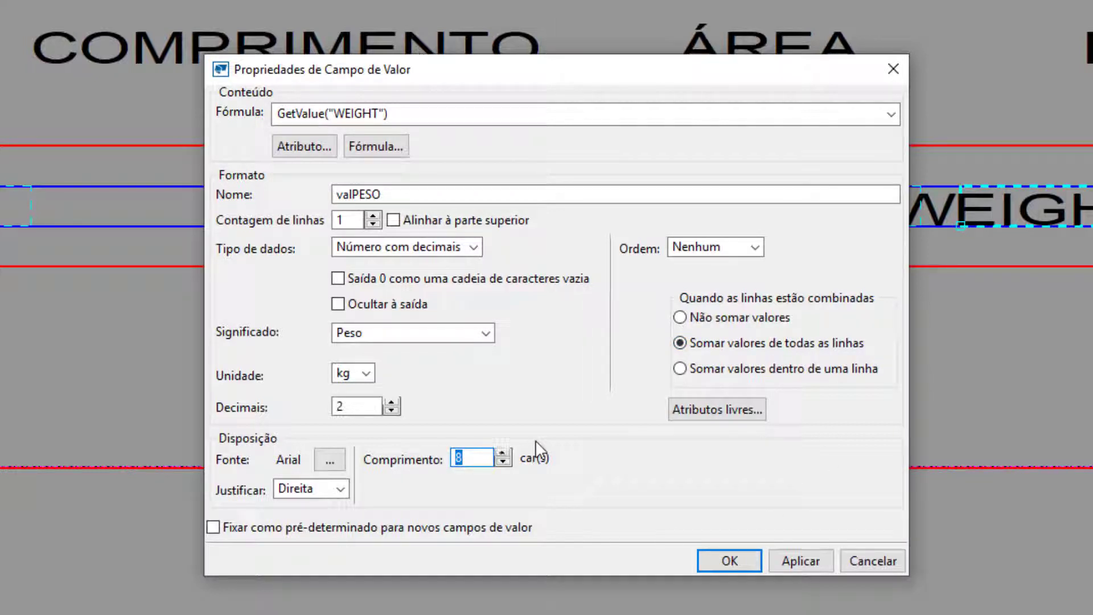
{"action": "left_click", "coordinate": [799, 562]}
{"action": "left_click", "coordinate": [722, 559]}
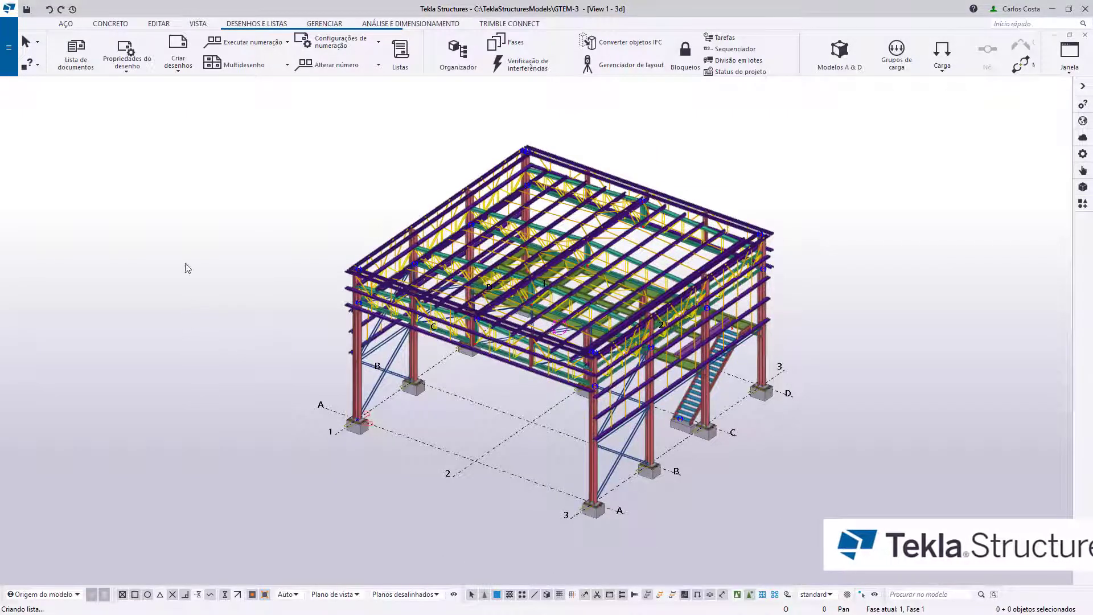
In Tekla Structures, create the Resumo de Materiais list from the whole model, replacing the existing report file.
{"action": "left_click", "coordinate": [401, 56]}
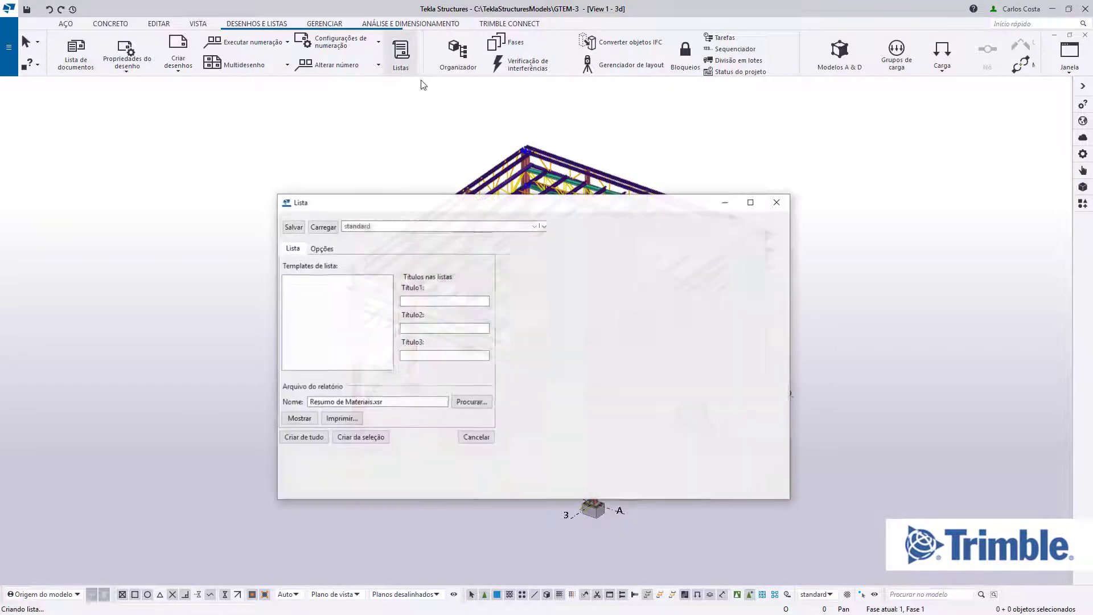
{"action": "left_click", "coordinate": [362, 332]}
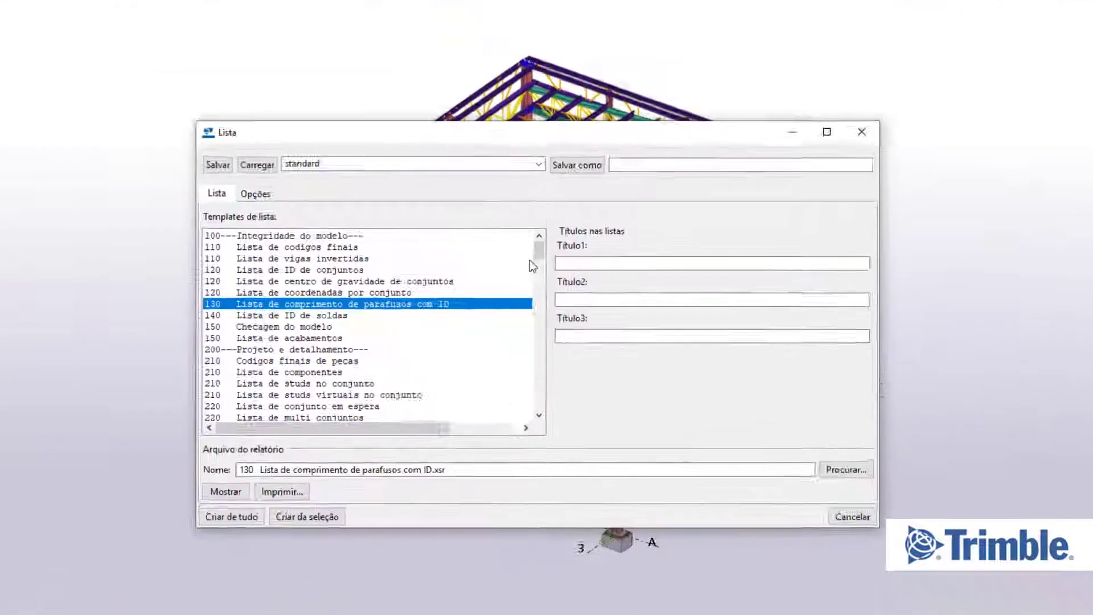
{"action": "scroll", "coordinate": [319, 393], "scroll_direction": "down", "scroll_amount": 20}
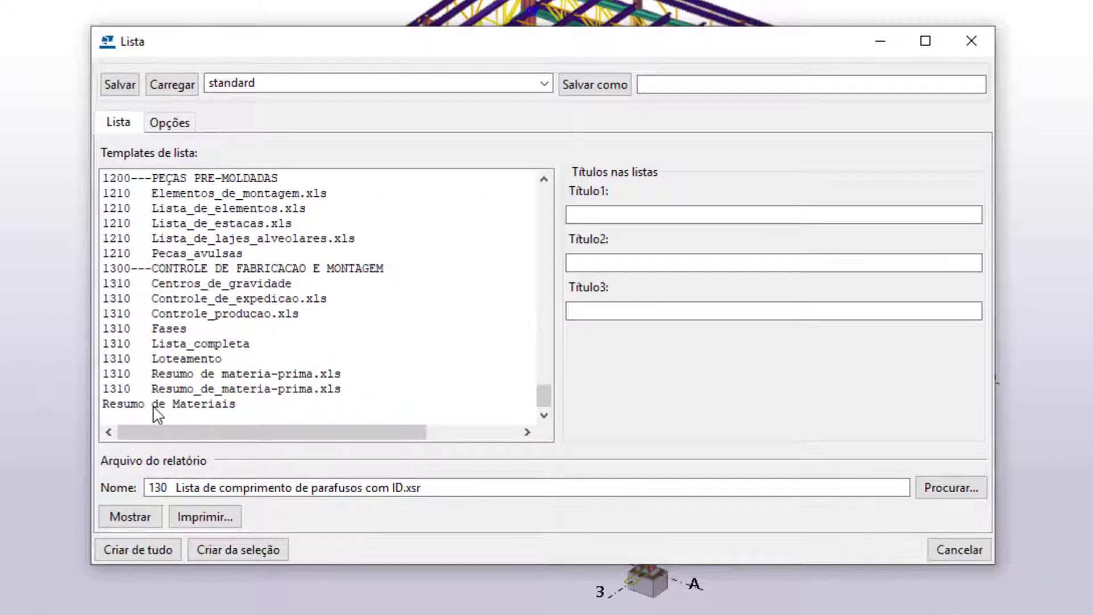
{"action": "left_click", "coordinate": [151, 405]}
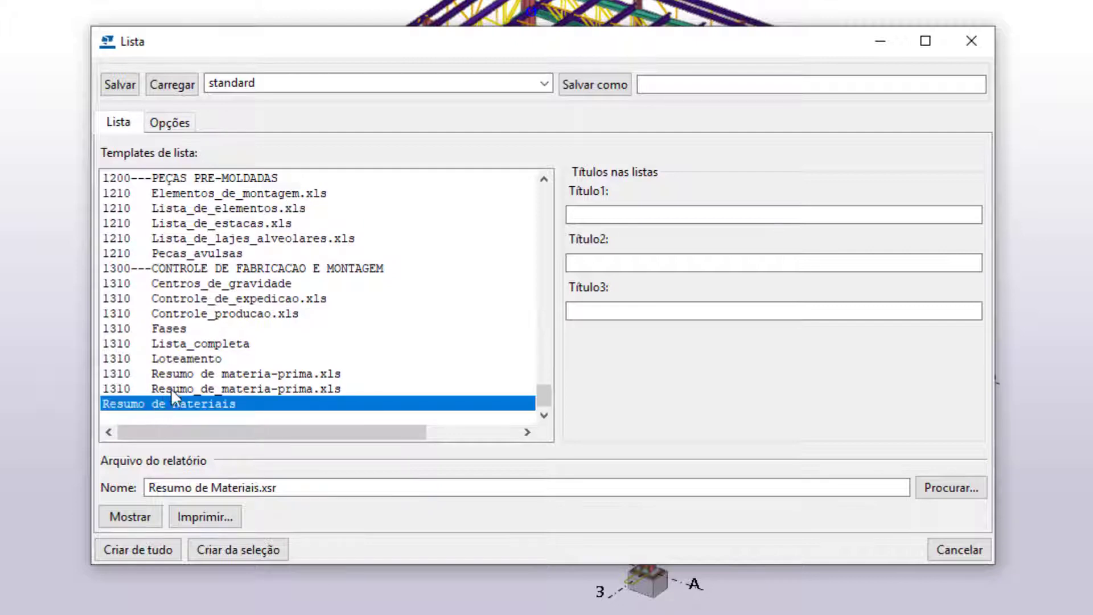
{"action": "left_click", "coordinate": [133, 548]}
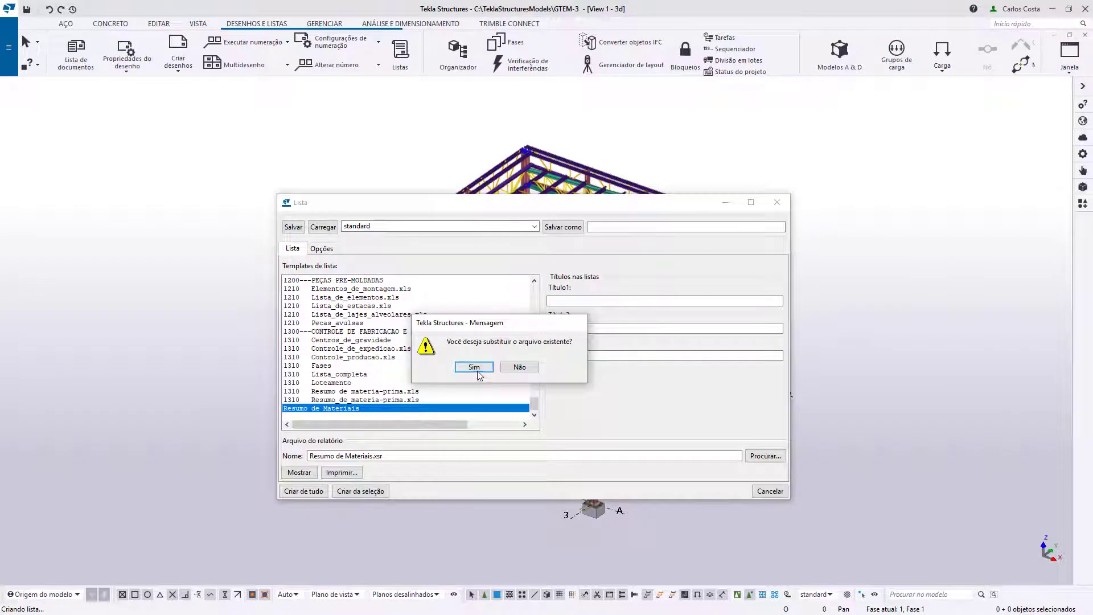
{"action": "left_click", "coordinate": [475, 367]}
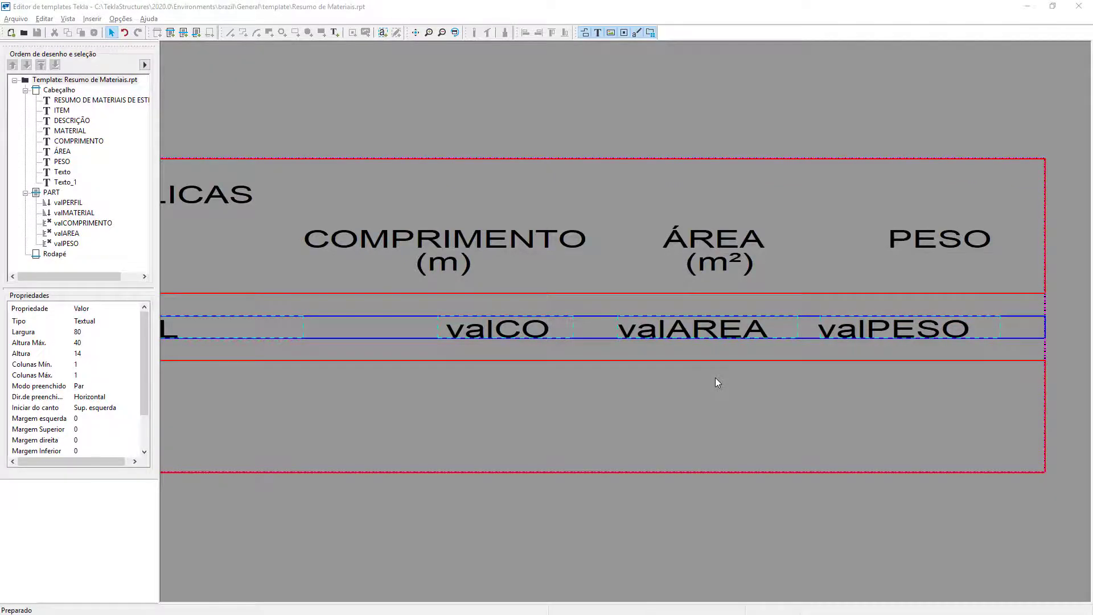
Back in the template editor, search the valPESO field's attributes for "peso" and review the WEIGHT attribute.
{"action": "double_click", "coordinate": [927, 330]}
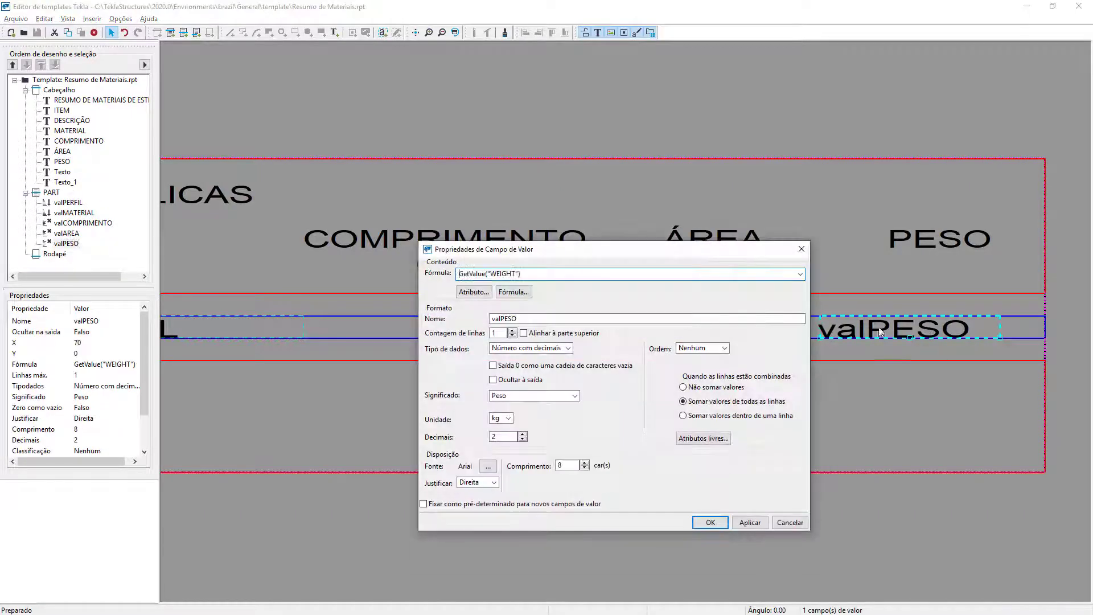
{"action": "left_click", "coordinate": [490, 292]}
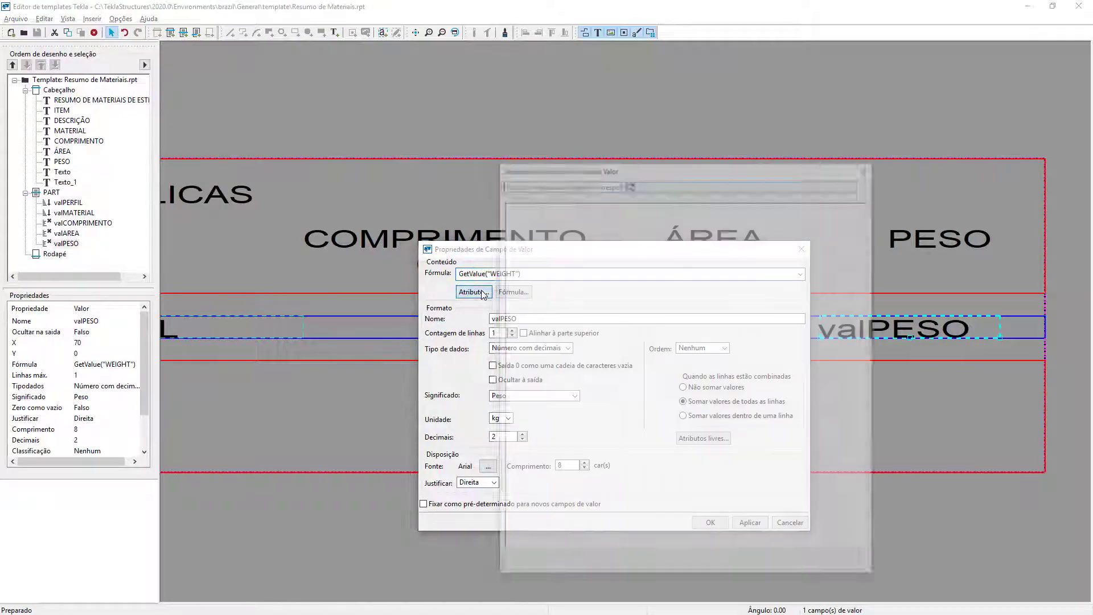
{"action": "left_click", "coordinate": [570, 182]}
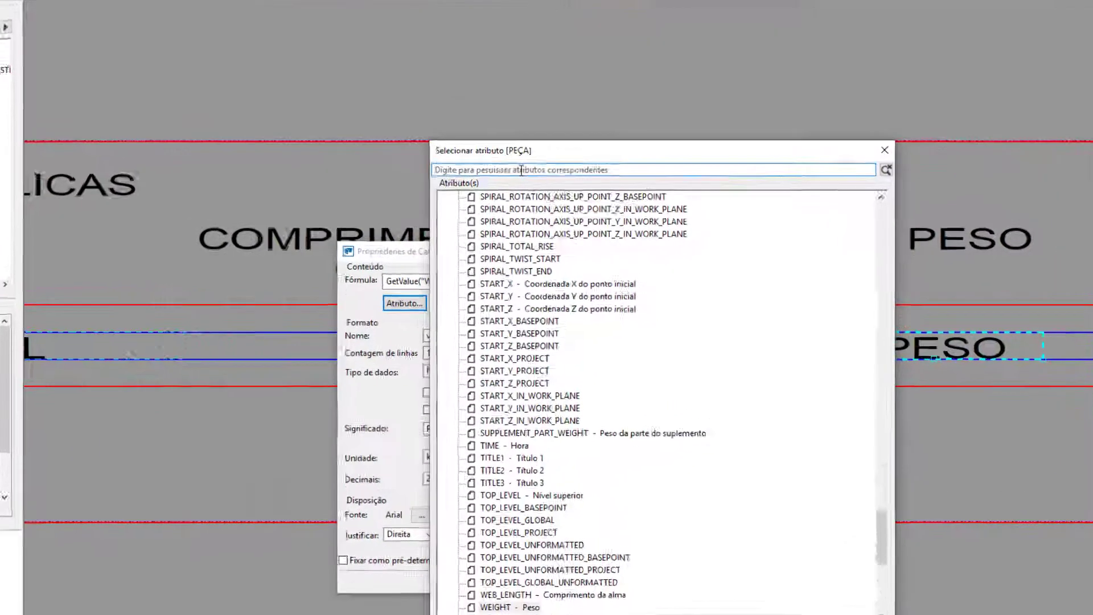
{"action": "type", "text": "peso"}
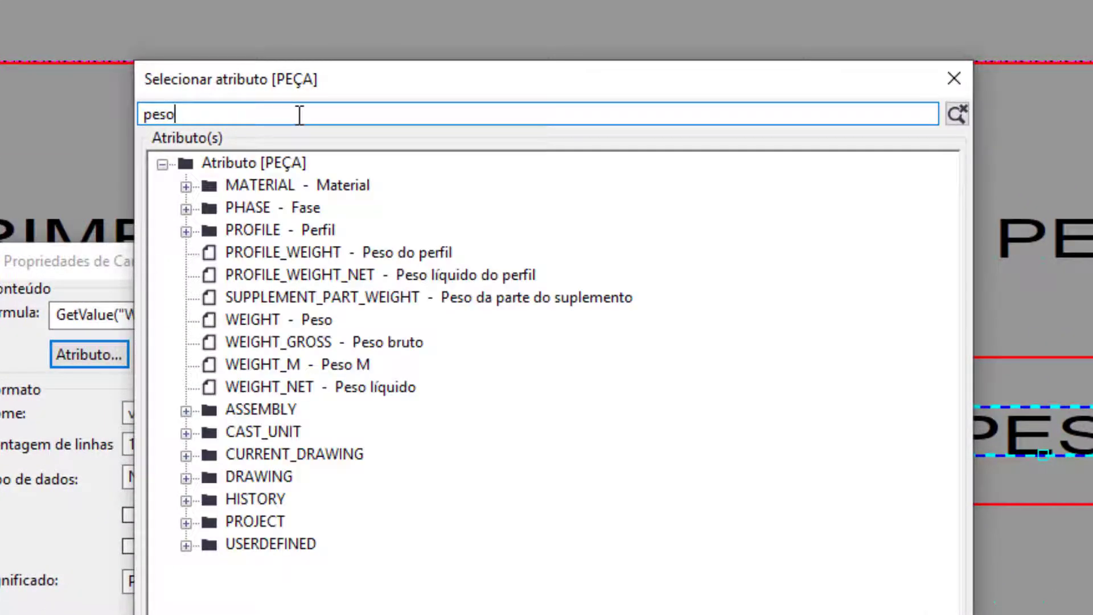
{"action": "left_click", "coordinate": [248, 318]}
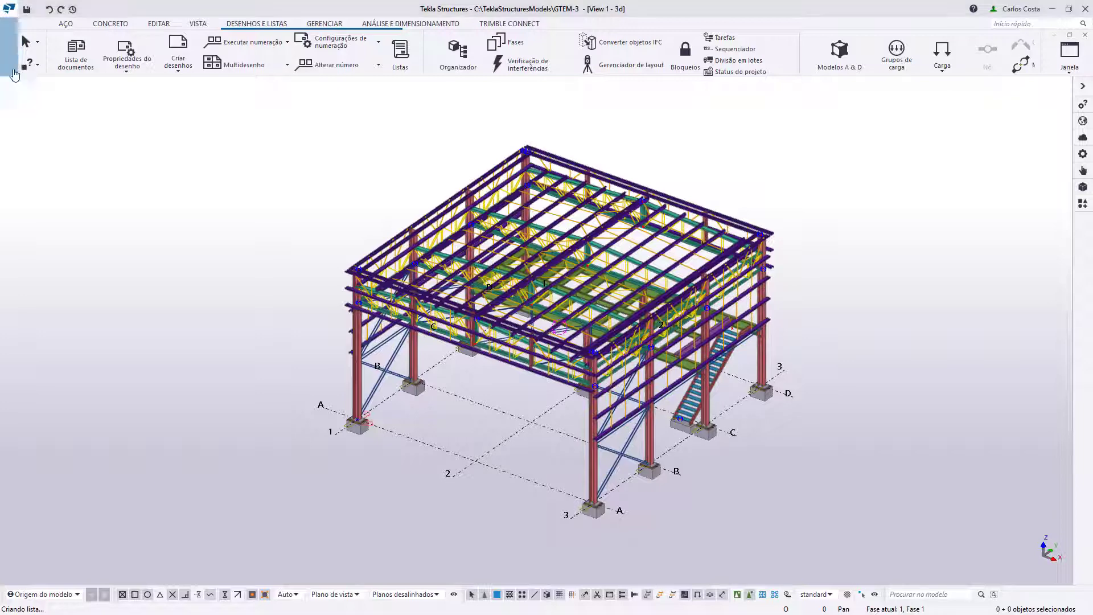
In Tekla Structures, open the profile catalog and examine the fixed I profiles of the CS150 group, such as CS150X25.
{"action": "left_click", "coordinate": [17, 59]}
{"action": "left_click", "coordinate": [36, 302]}
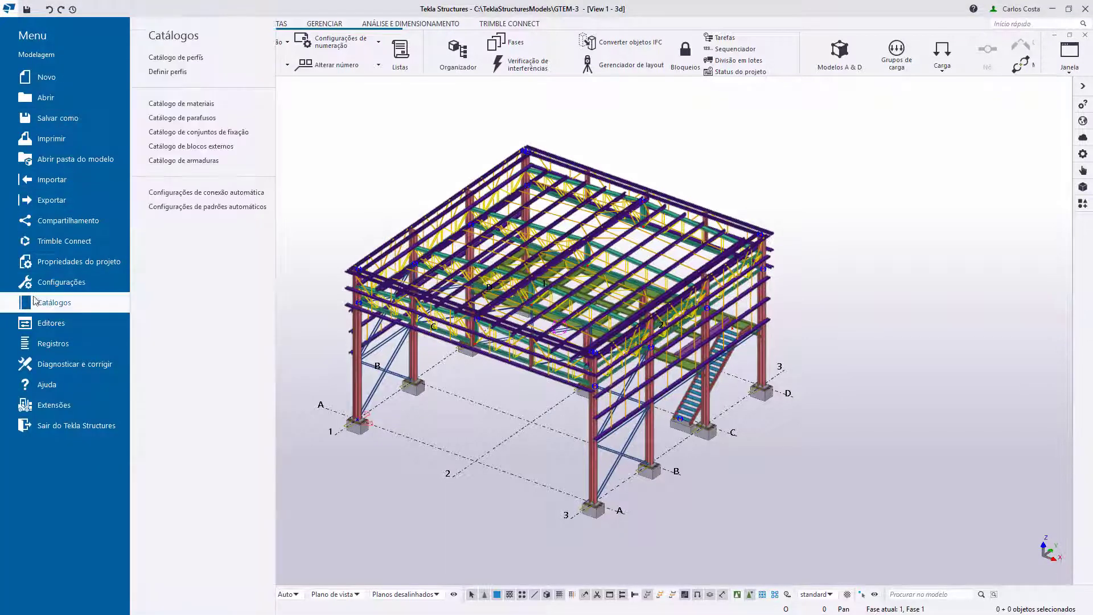
{"action": "left_click", "coordinate": [175, 58]}
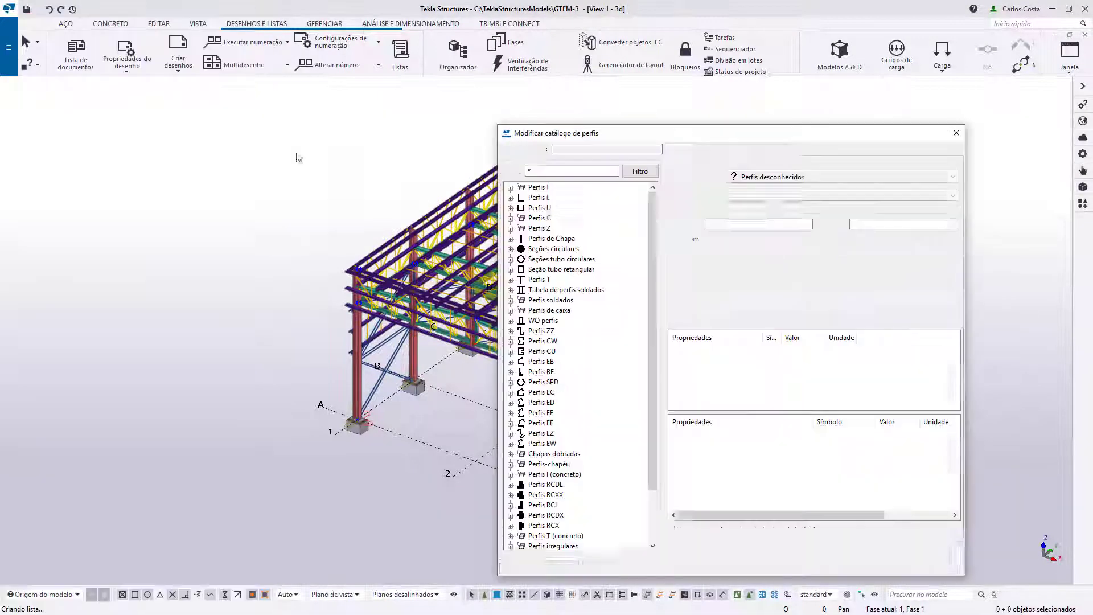
{"action": "left_click", "coordinate": [510, 188]}
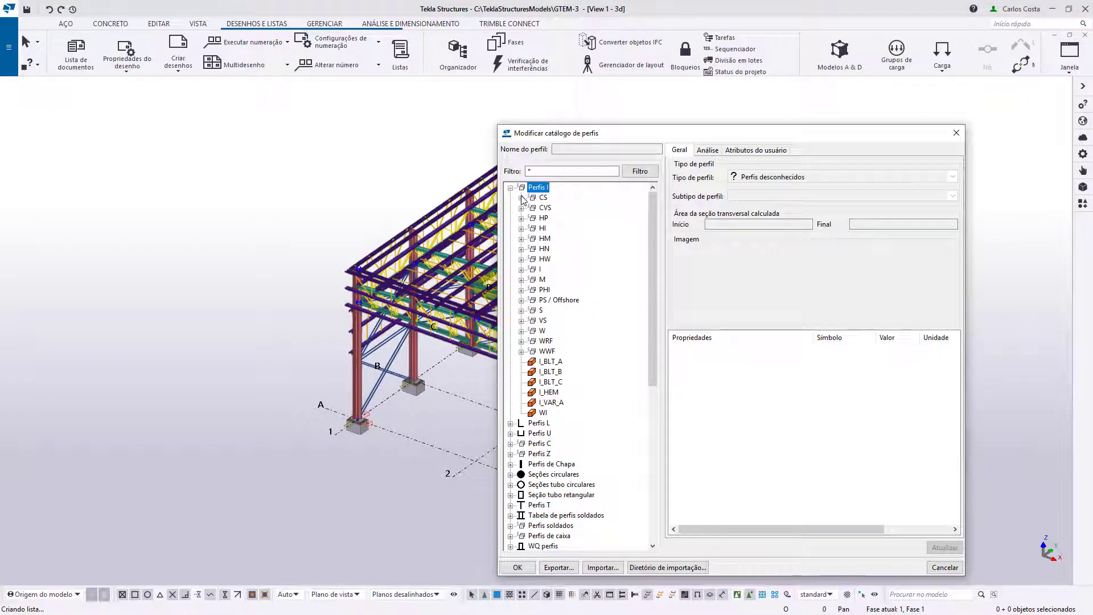
{"action": "left_click", "coordinate": [521, 197]}
{"action": "left_click", "coordinate": [532, 208]}
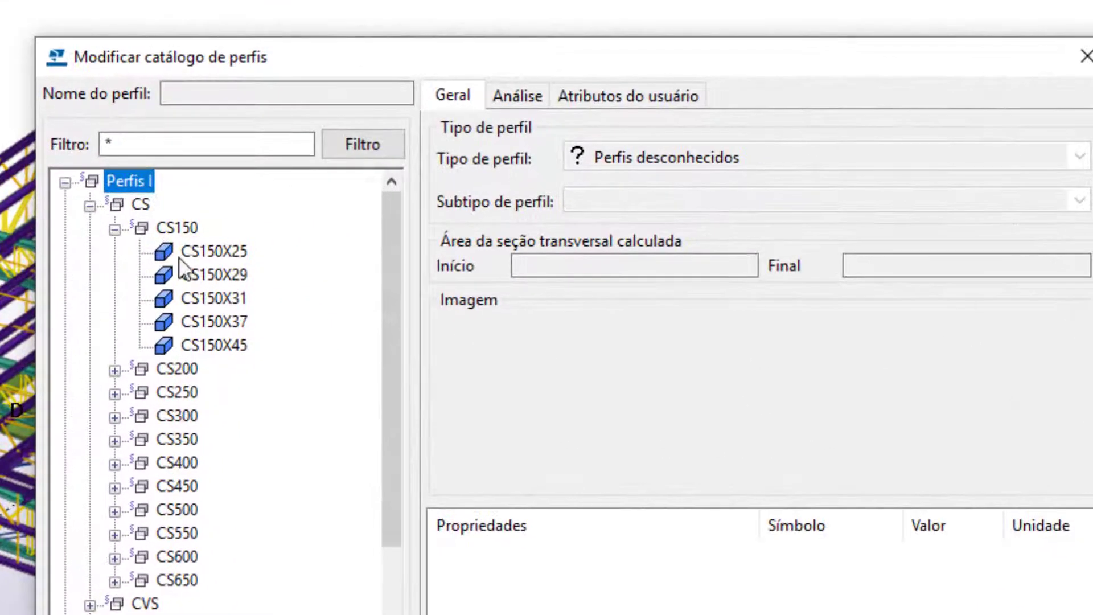
{"action": "left_click", "coordinate": [168, 251]}
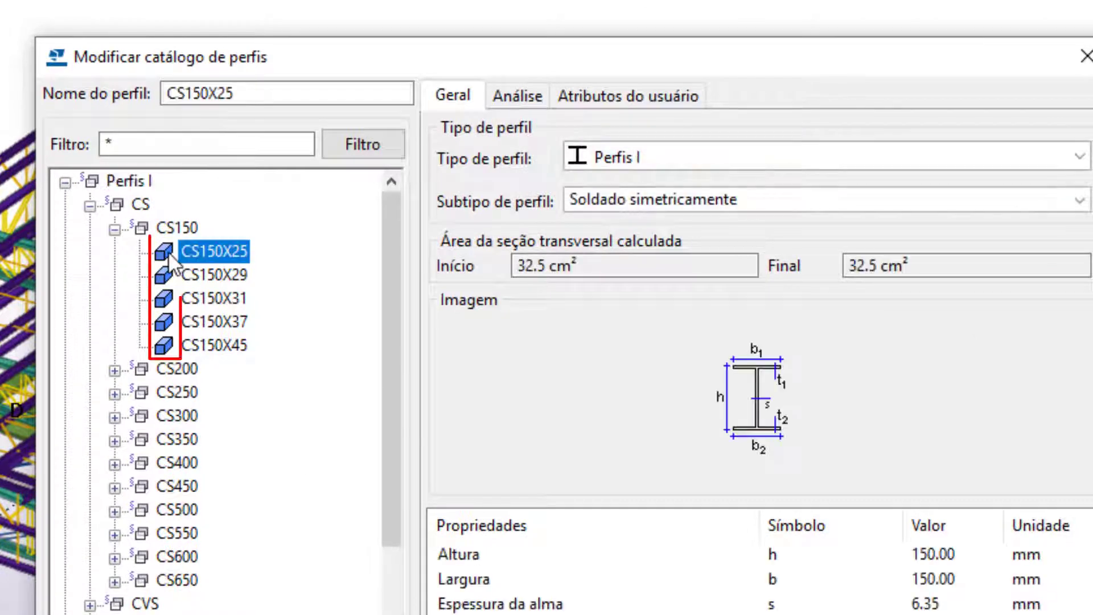
{"action": "left_click", "coordinate": [182, 282]}
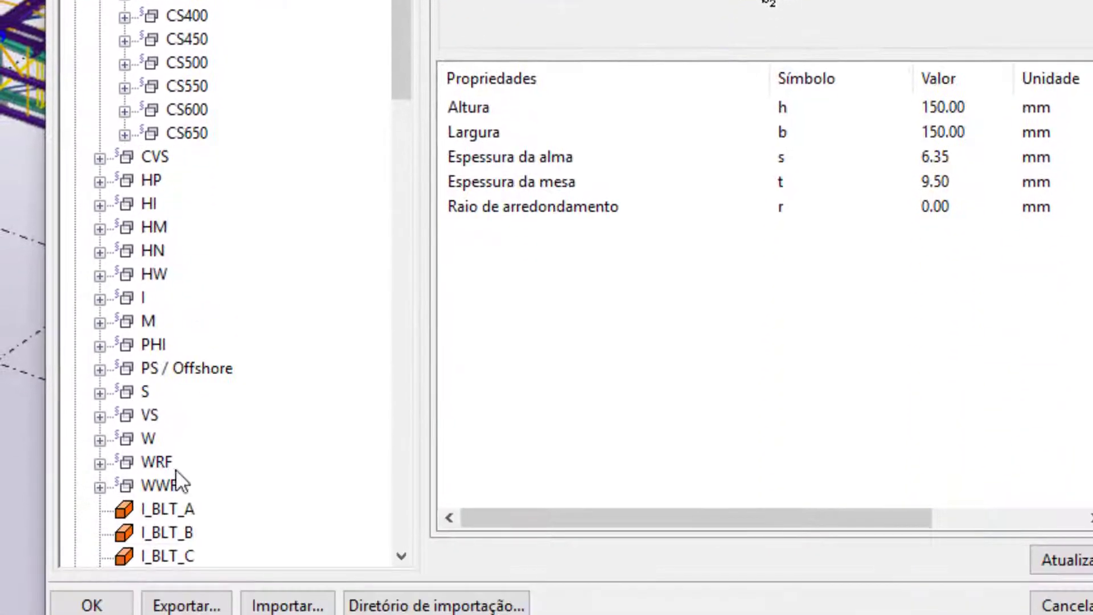
Examine the dimension properties of the parametric I profiles, such as I_BLT_A and I_BLT_B, in the profile catalog.
{"action": "left_click", "coordinate": [167, 507]}
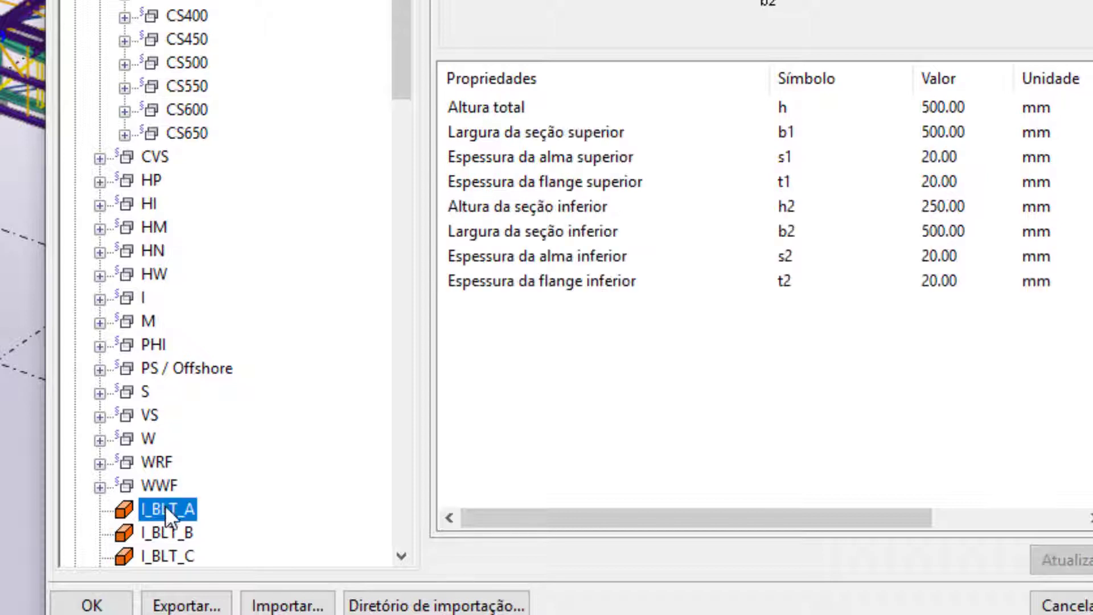
{"action": "left_click", "coordinate": [155, 532]}
{"action": "scroll", "coordinate": [201, 476], "scroll_direction": "down", "scroll_amount": 3}
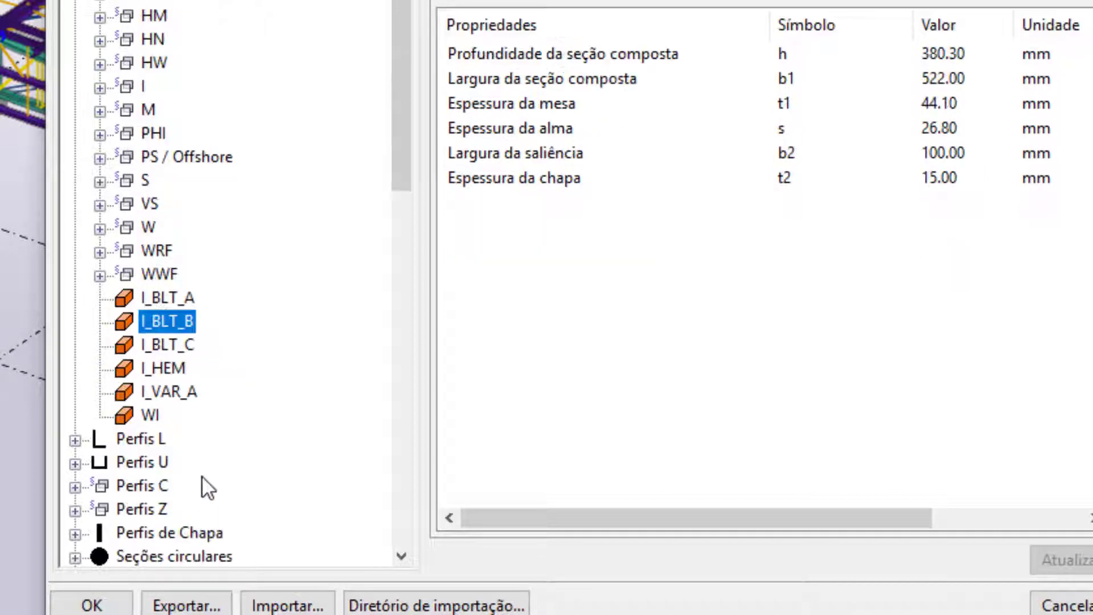
{"action": "left_click", "coordinate": [152, 417]}
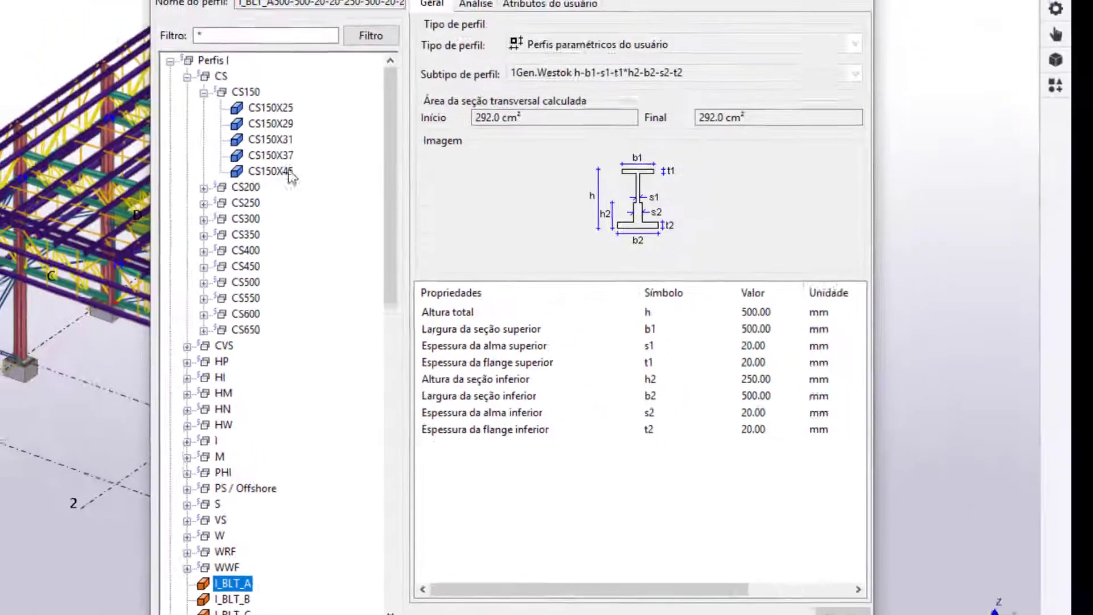
Examine the CS150X25 profile's analysis properties, including section area, cover area and weight per unit length.
{"action": "left_click", "coordinate": [266, 128]}
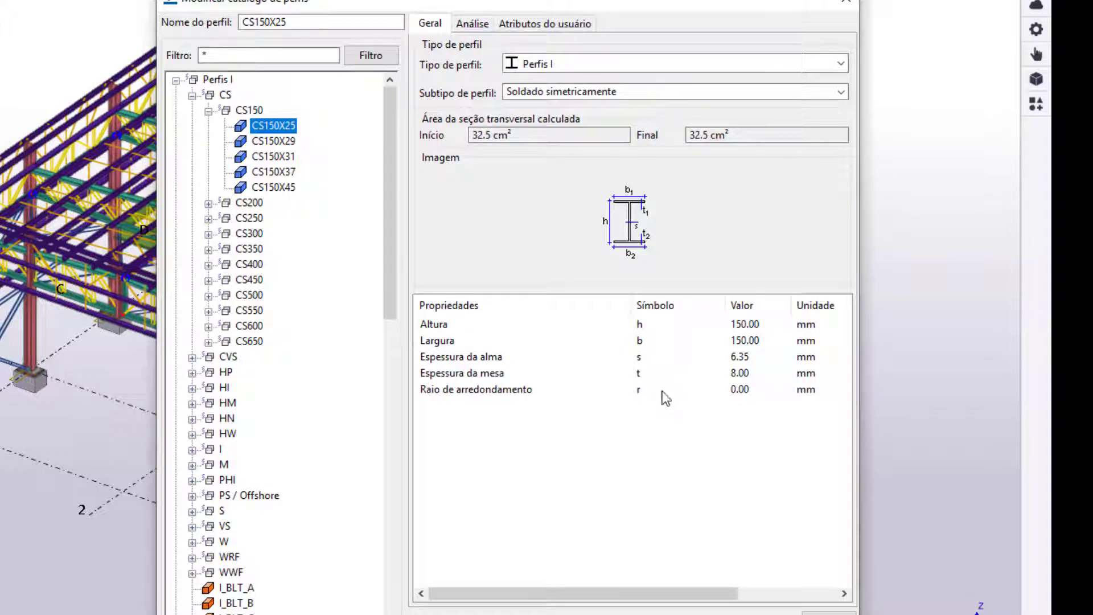
{"action": "left_click", "coordinate": [460, 24]}
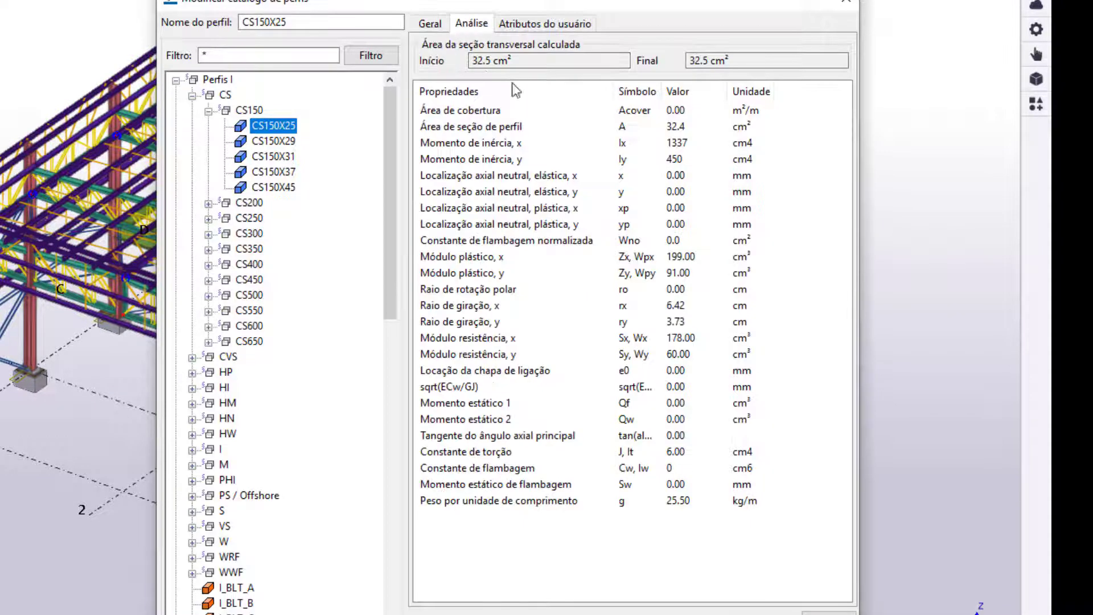
{"action": "left_click", "coordinate": [526, 130]}
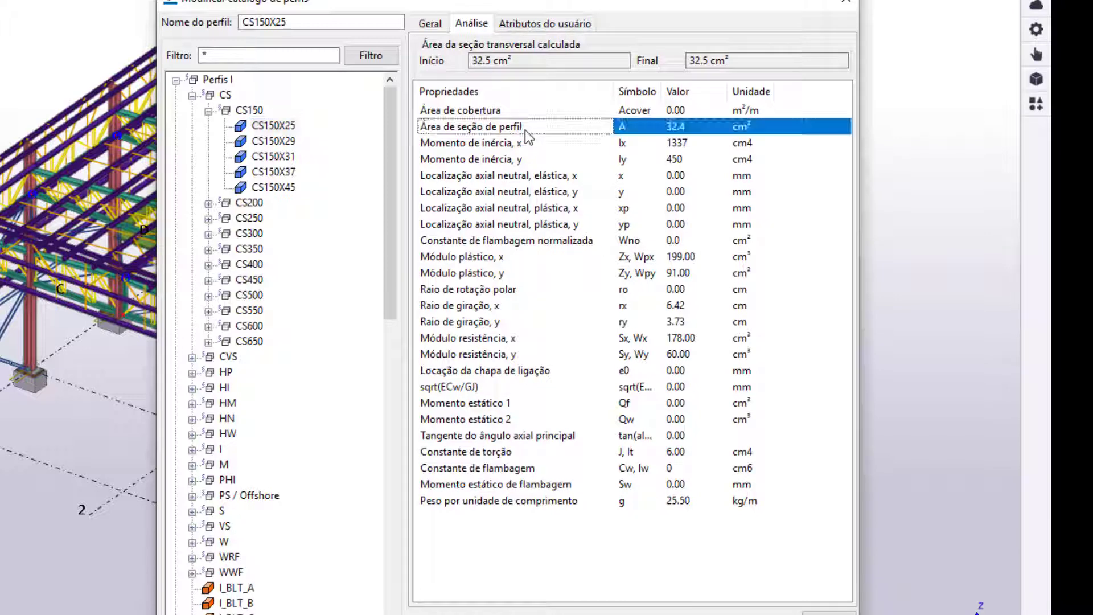
{"action": "left_click", "coordinate": [525, 109]}
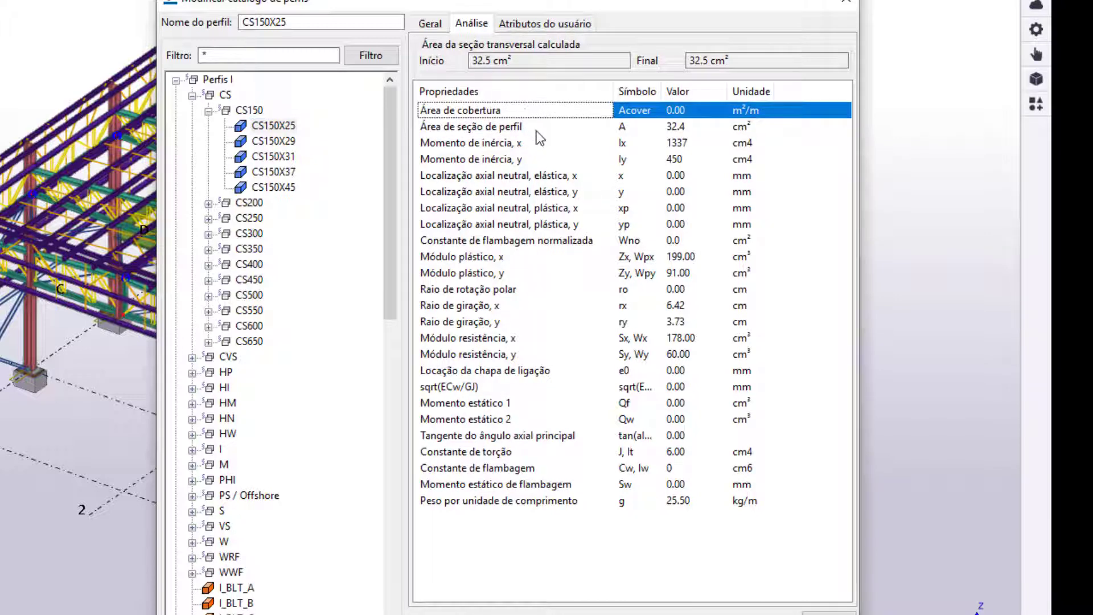
{"action": "left_click", "coordinate": [572, 502]}
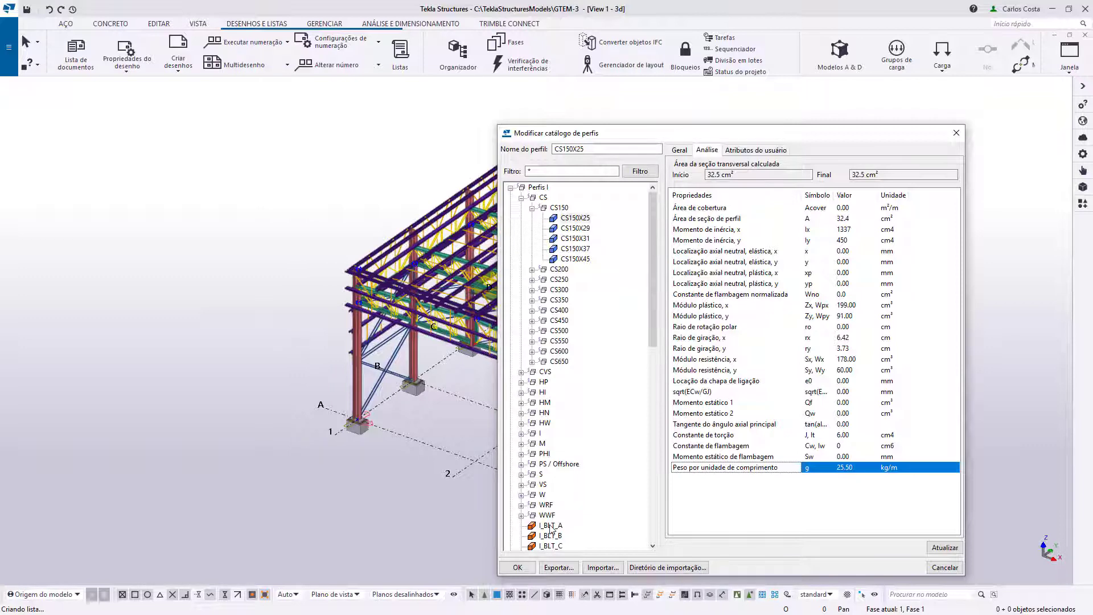
Check the parametric I_BLT_A profile's general, analysis and user attribute data.
{"action": "left_click", "coordinate": [550, 525]}
{"action": "left_click", "coordinate": [681, 151]}
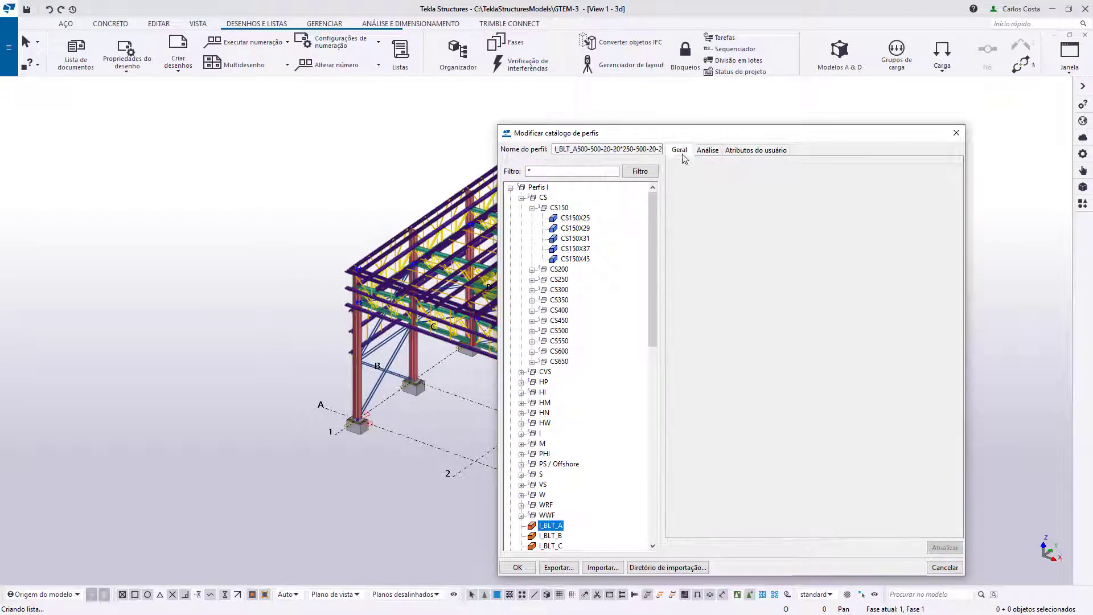
{"action": "left_click", "coordinate": [712, 153]}
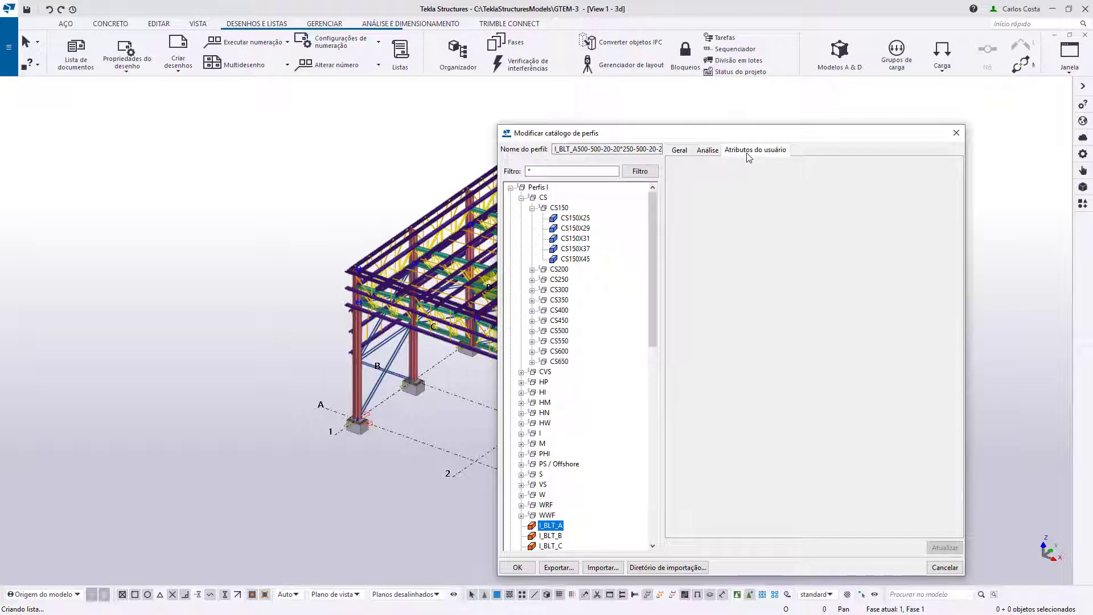
{"action": "left_click", "coordinate": [684, 153]}
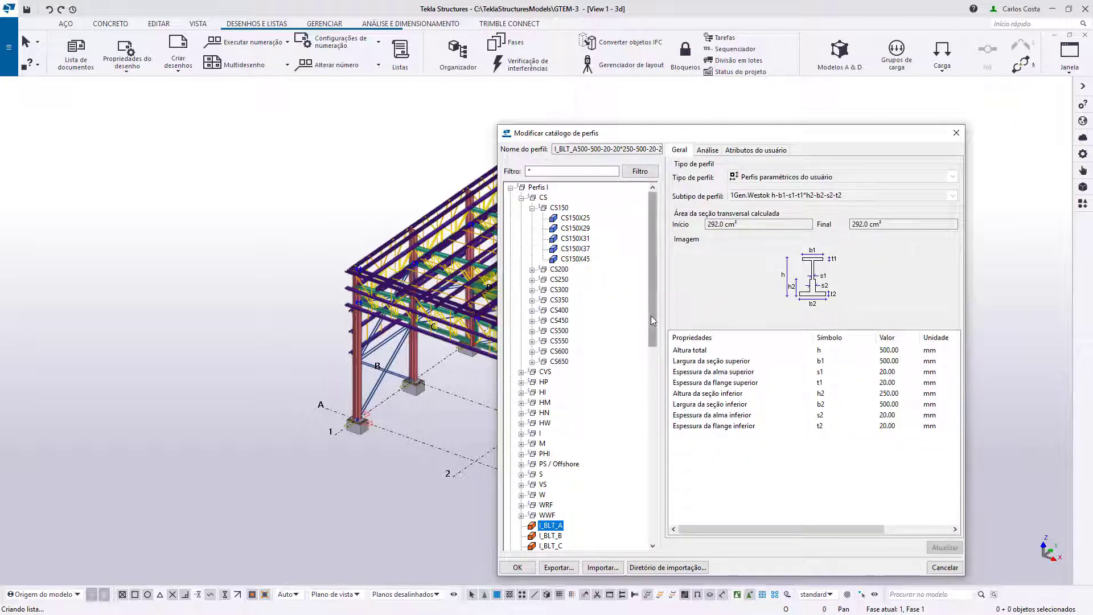
{"action": "left_click_drag", "start_coordinate": [650, 315], "coordinate": [658, 306]}
Return to the CS150X25 profile and check its section area among the analysis properties.
{"action": "left_click", "coordinate": [574, 219]}
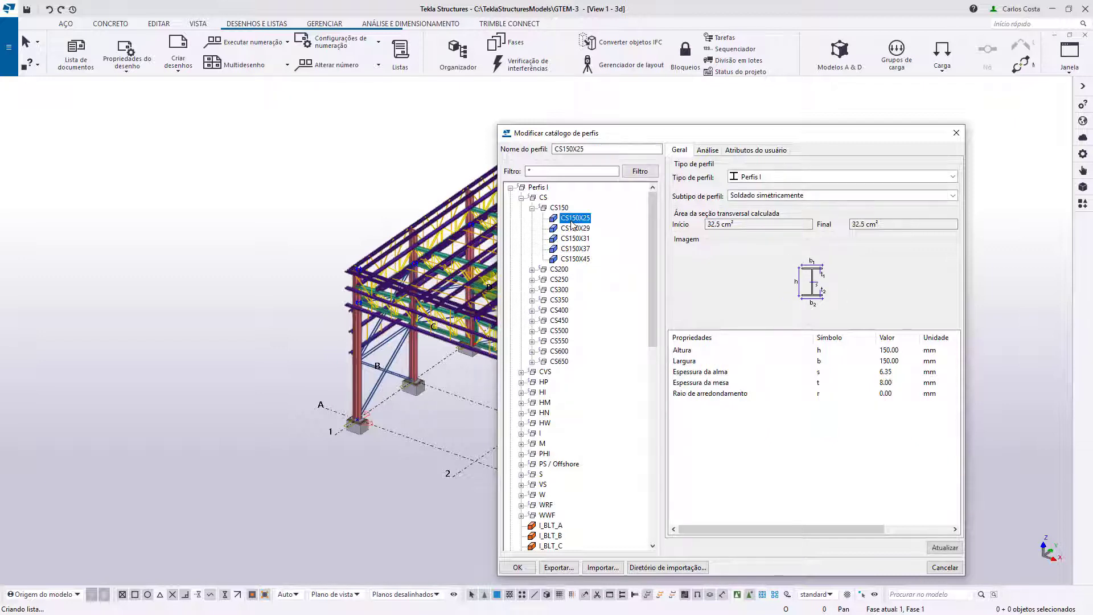
{"action": "left_click", "coordinate": [707, 149]}
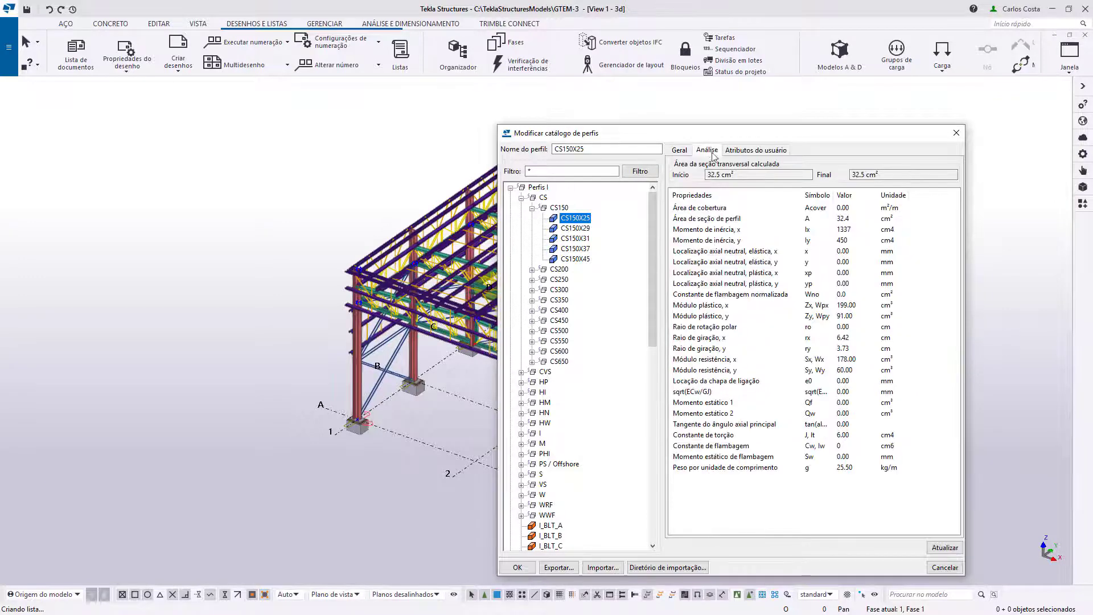
{"action": "left_click", "coordinate": [750, 222]}
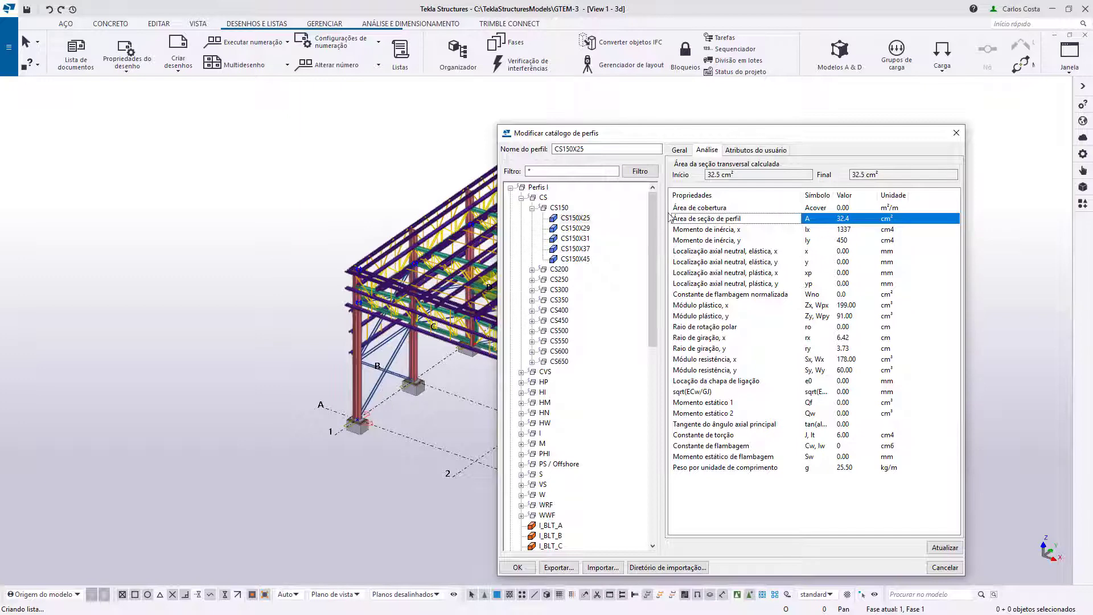
Open the material catalog and view the general properties of steel grade A53.
{"action": "left_click", "coordinate": [9, 47]}
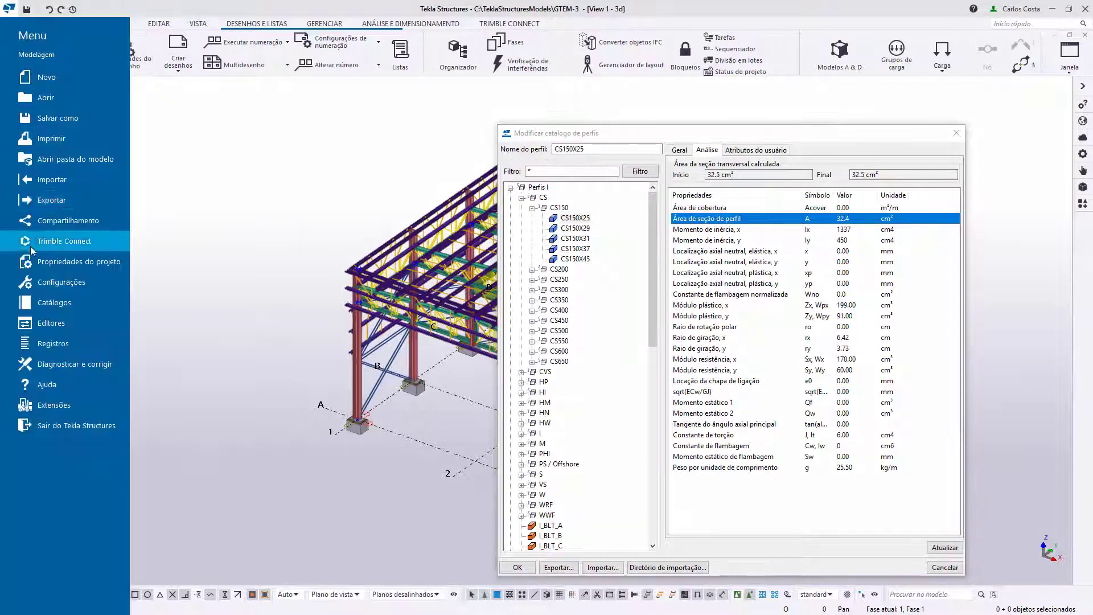
{"action": "left_click", "coordinate": [55, 302]}
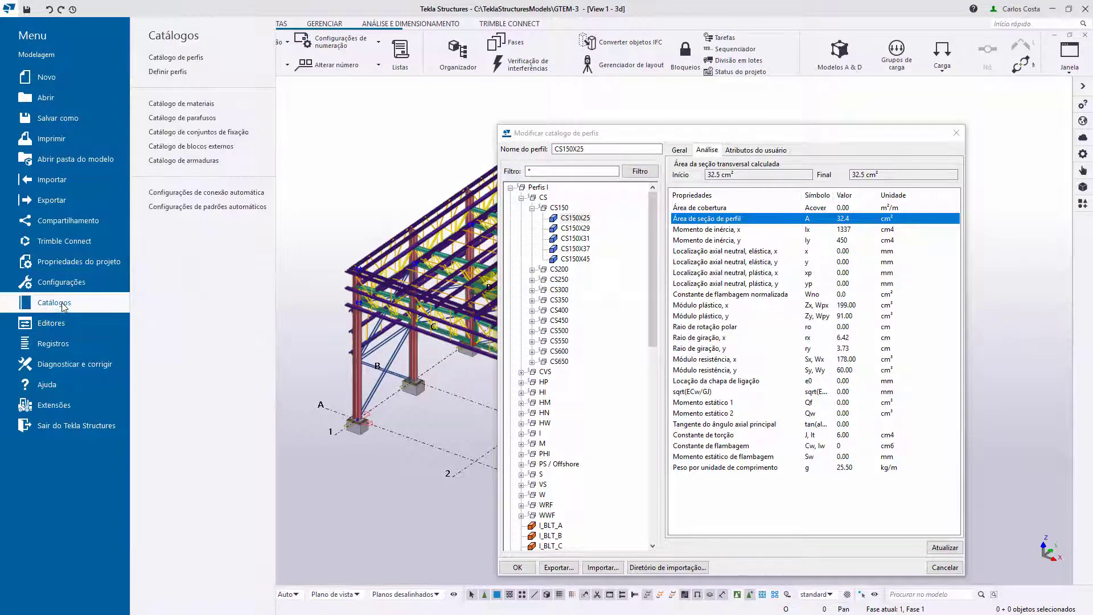
{"action": "left_click", "coordinate": [207, 108]}
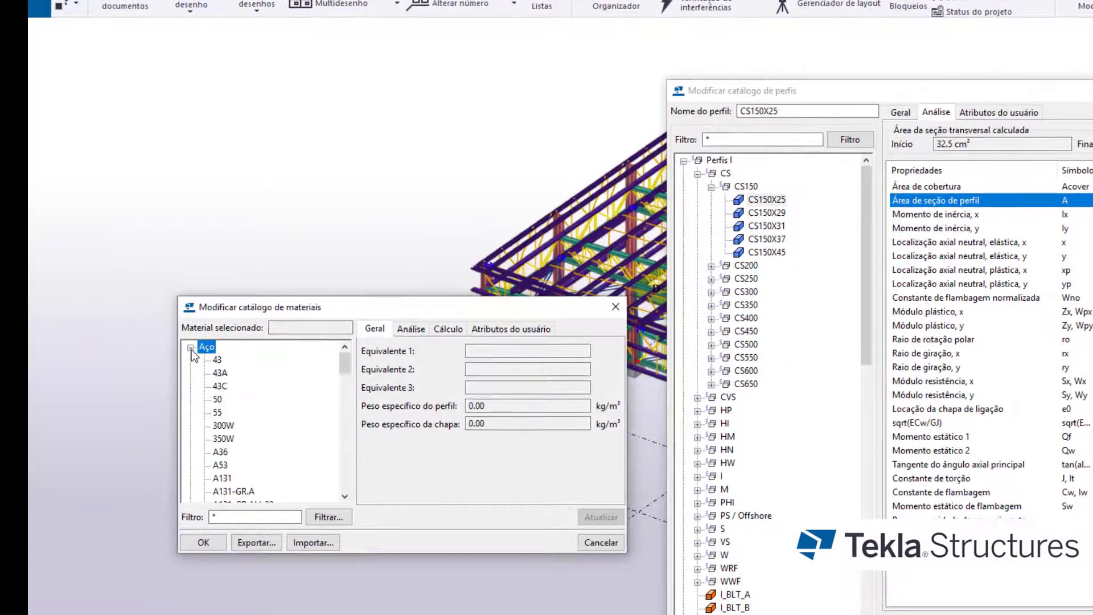
{"action": "left_click", "coordinate": [220, 465]}
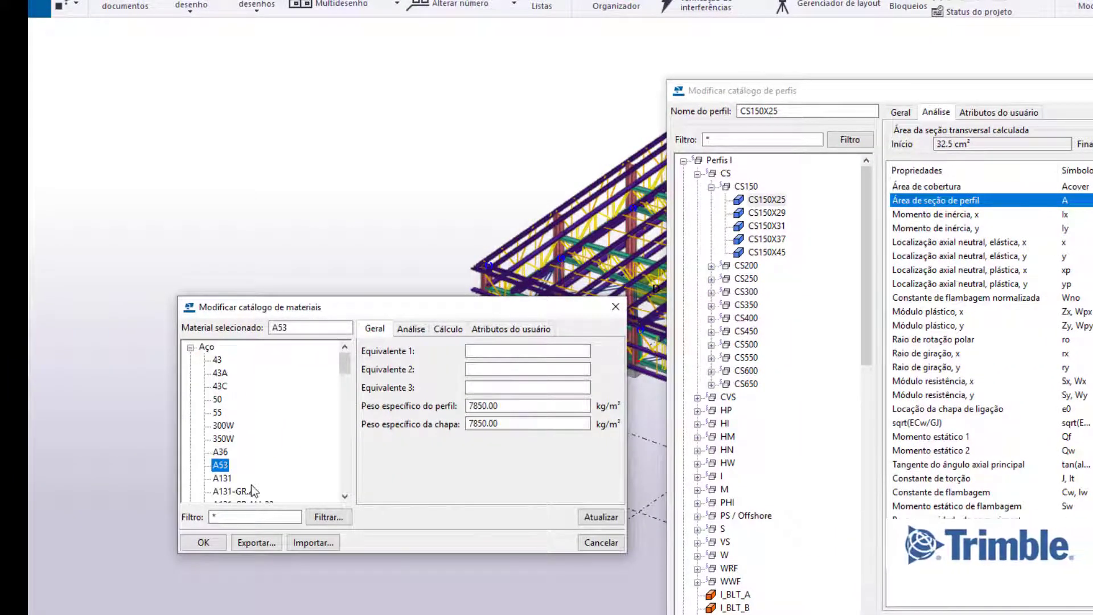
Compare steel grades A501 and A572-GR.50, checking the profile and plate densities of A572-GR.50.
{"action": "scroll", "coordinate": [253, 489], "scroll_direction": "down", "scroll_amount": 3}
{"action": "scroll", "coordinate": [240, 401], "scroll_direction": "down", "scroll_amount": 3}
{"action": "left_click", "coordinate": [222, 400]}
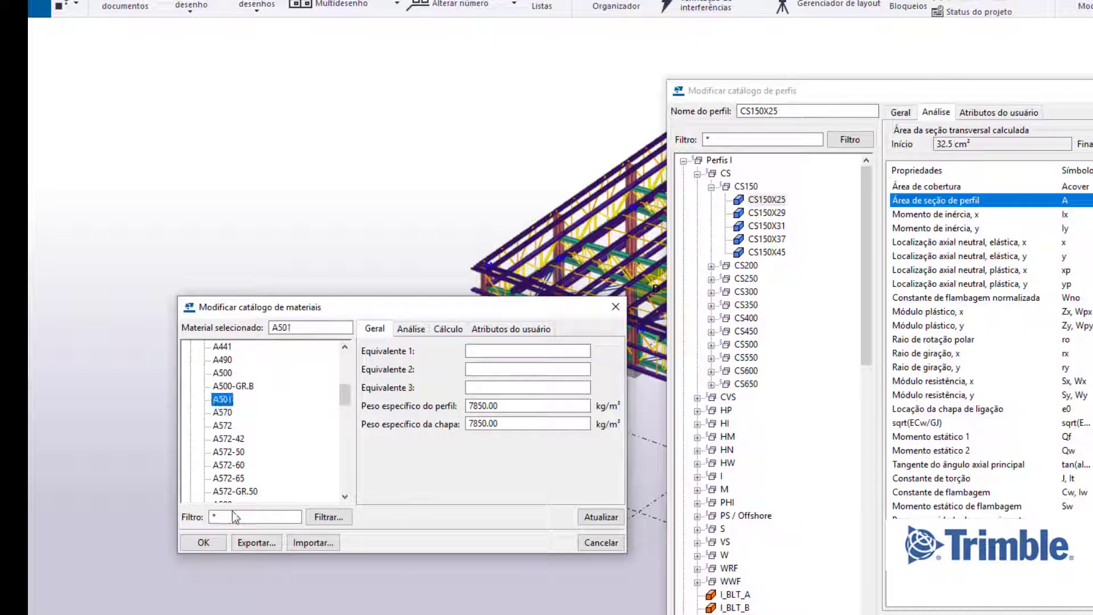
{"action": "left_click", "coordinate": [233, 491]}
{"action": "double_click", "coordinate": [526, 406]}
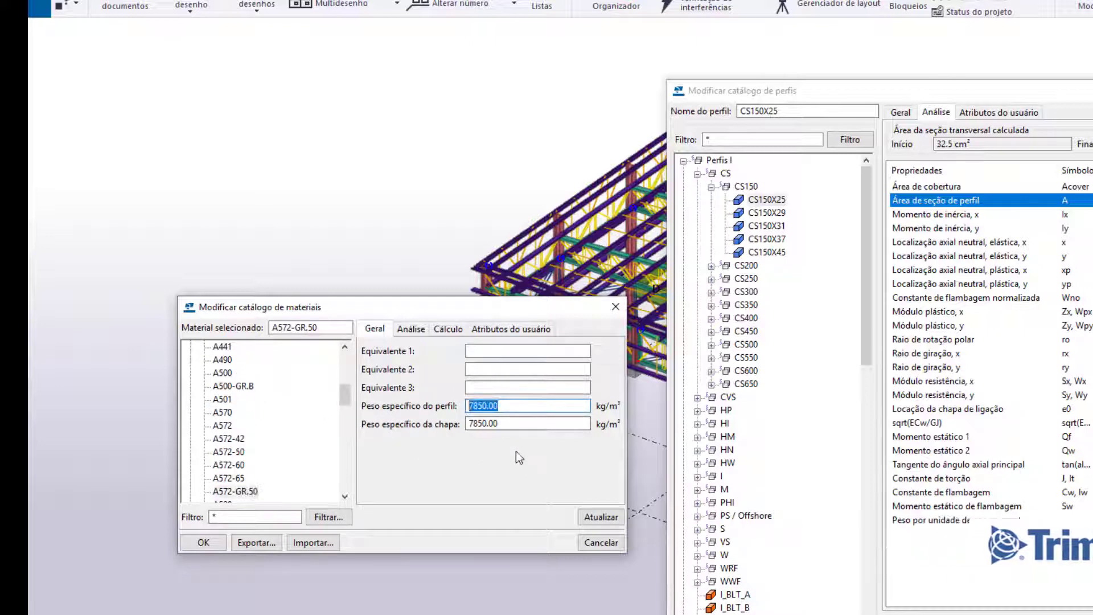
{"action": "double_click", "coordinate": [468, 427]}
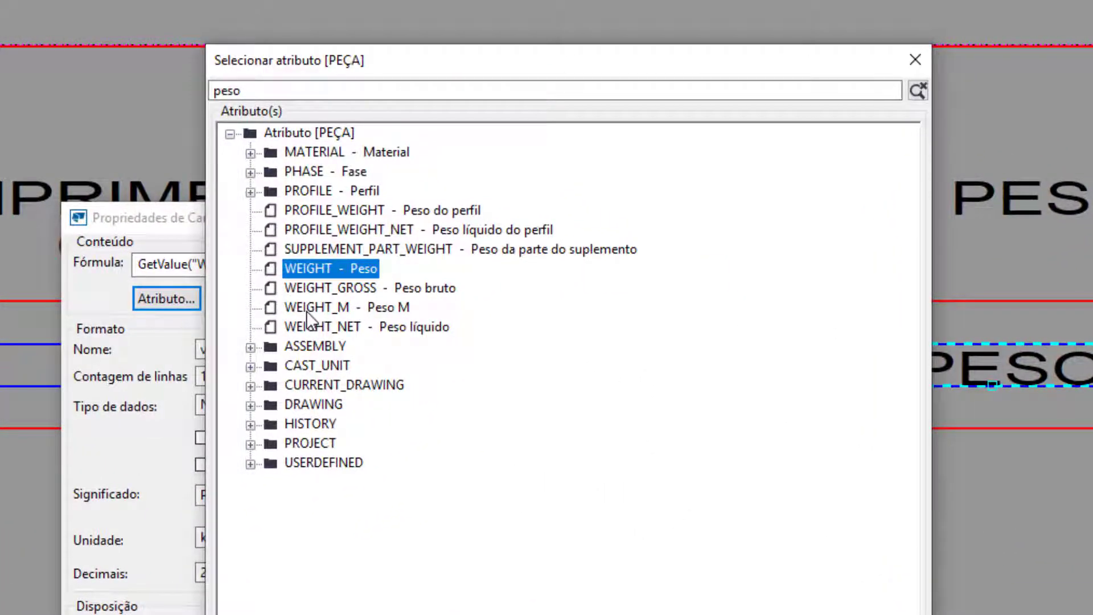
{"action": "left_click", "coordinate": [308, 310]}
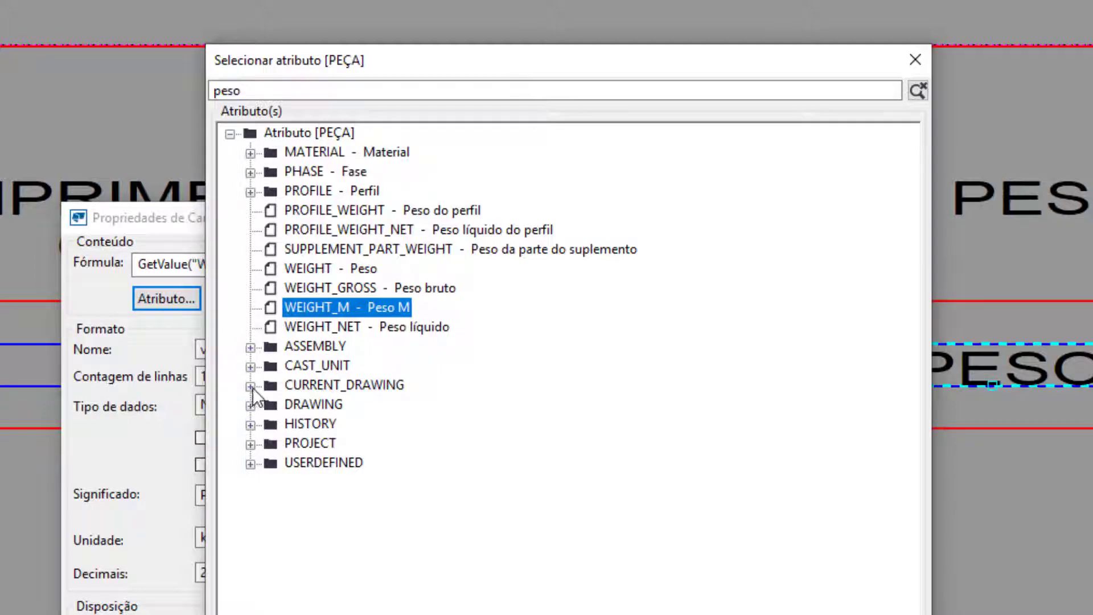
{"action": "left_click", "coordinate": [250, 192]}
{"action": "left_click", "coordinate": [556, 210]}
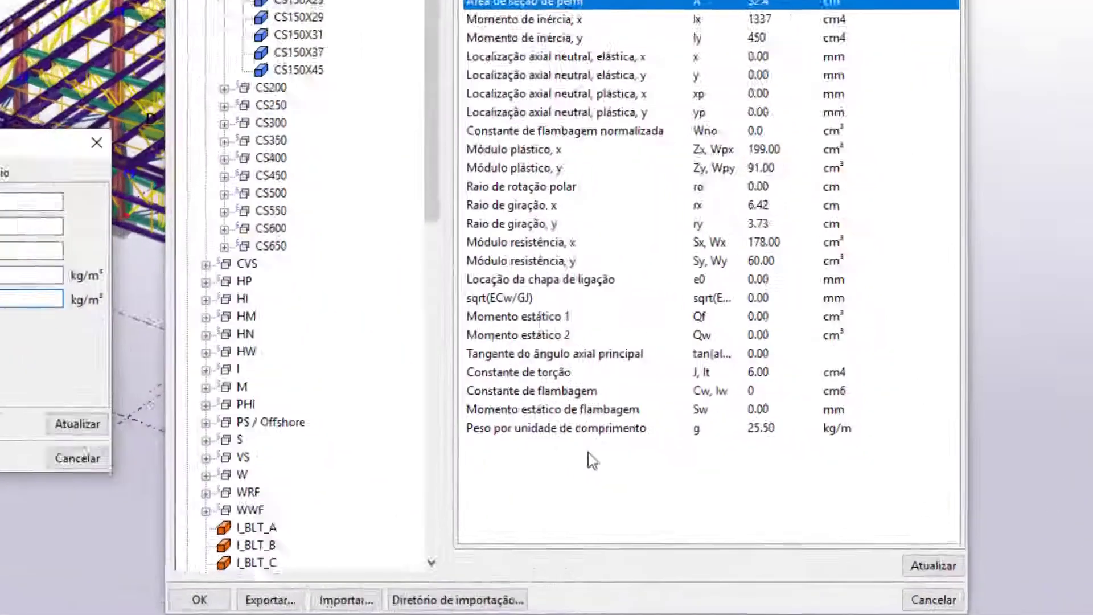
{"action": "left_click", "coordinate": [747, 469]}
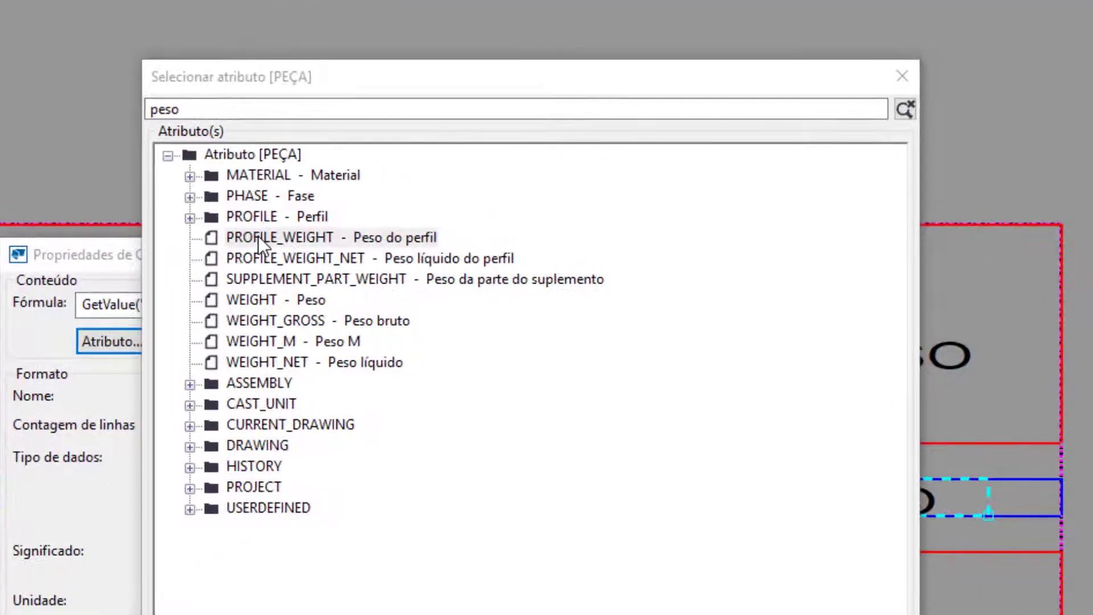
Back in the template editor, compare PROFILE_WEIGHT with PROFILE_WEIGHT_NET and assign PROFILE_WEIGHT_NET to the valPESO field.
{"action": "left_click", "coordinate": [259, 238]}
{"action": "left_click", "coordinate": [254, 259]}
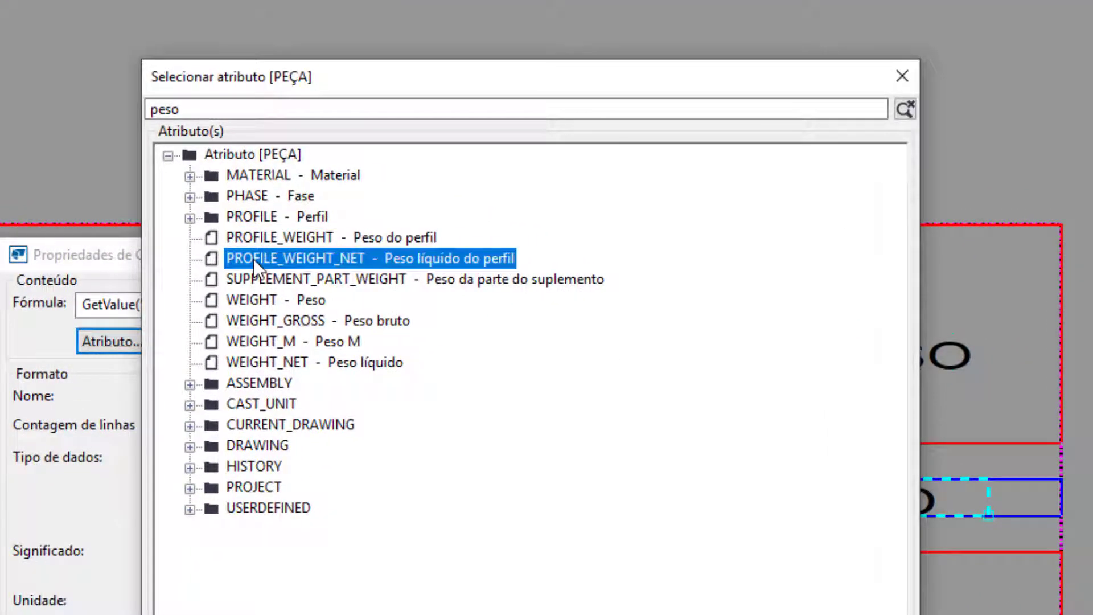
{"action": "left_click", "coordinate": [295, 240]}
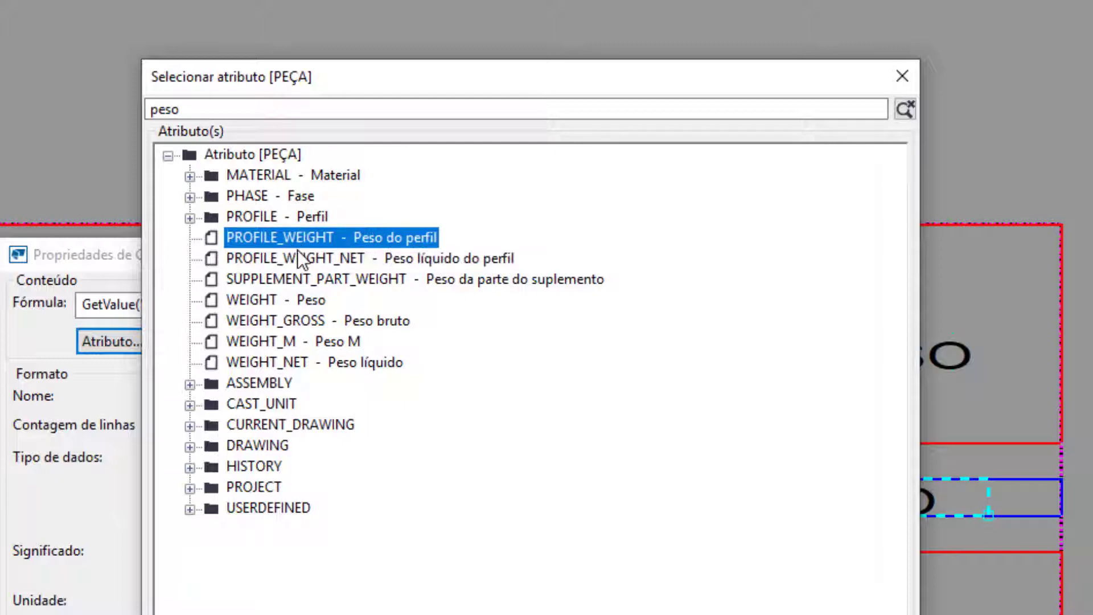
{"action": "left_click", "coordinate": [298, 257]}
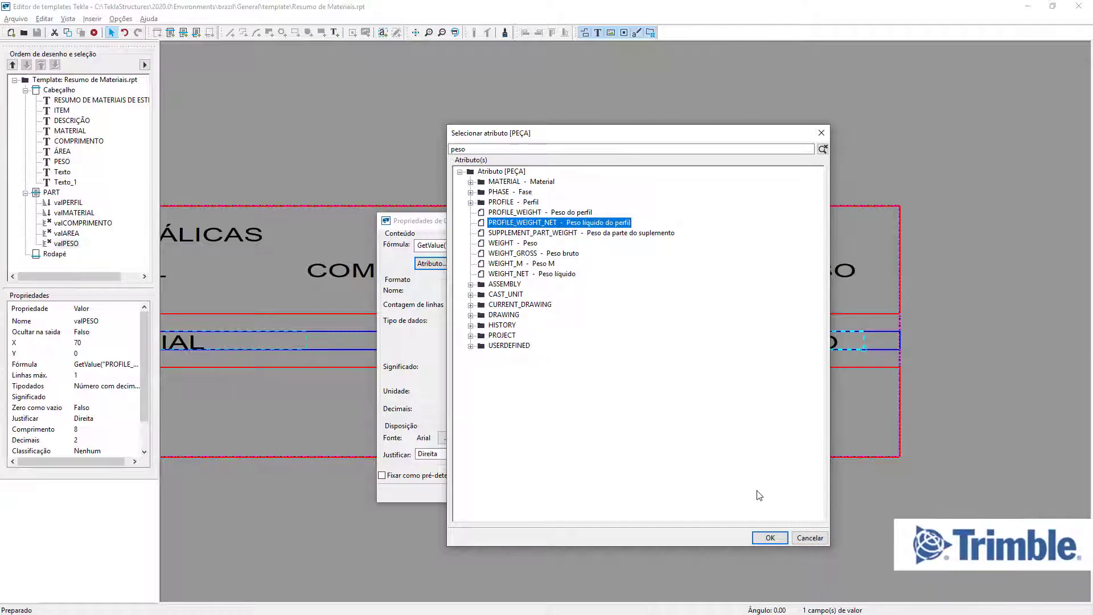
{"action": "left_click", "coordinate": [769, 537]}
Search the part attributes for peso, assign WEIGHT to the valPESO field and apply the field properties.
{"action": "left_click", "coordinate": [431, 263]}
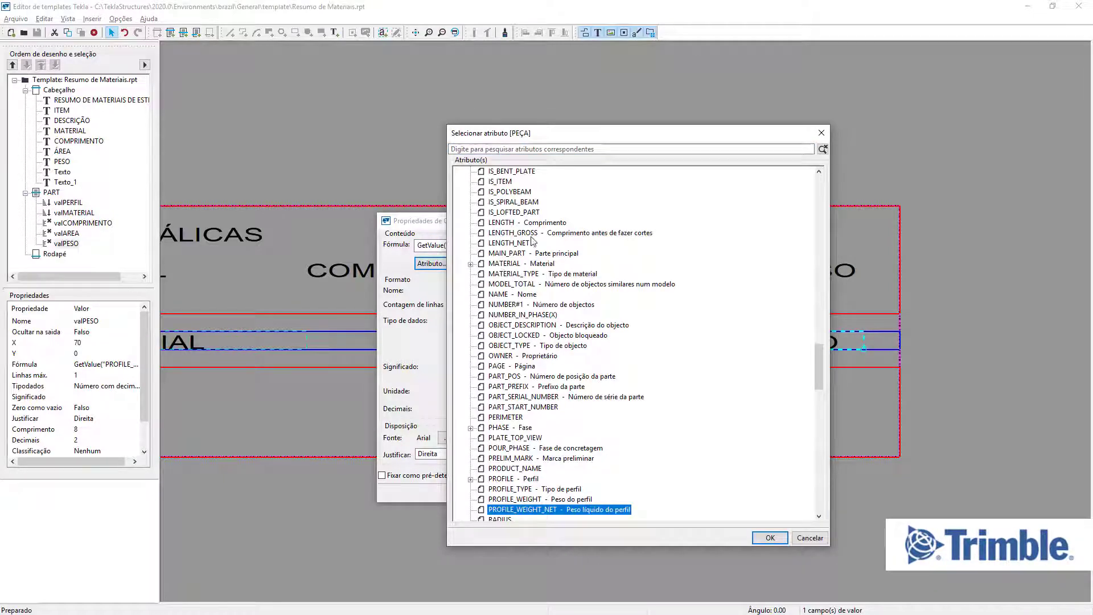
{"action": "left_click", "coordinate": [521, 149]}
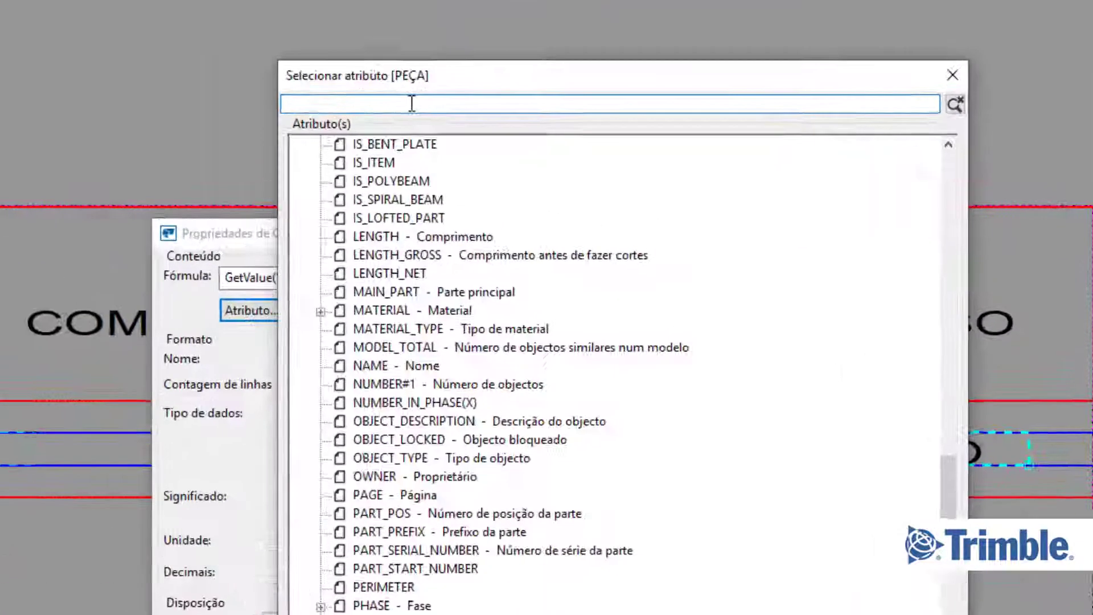
{"action": "type", "text": "peso"}
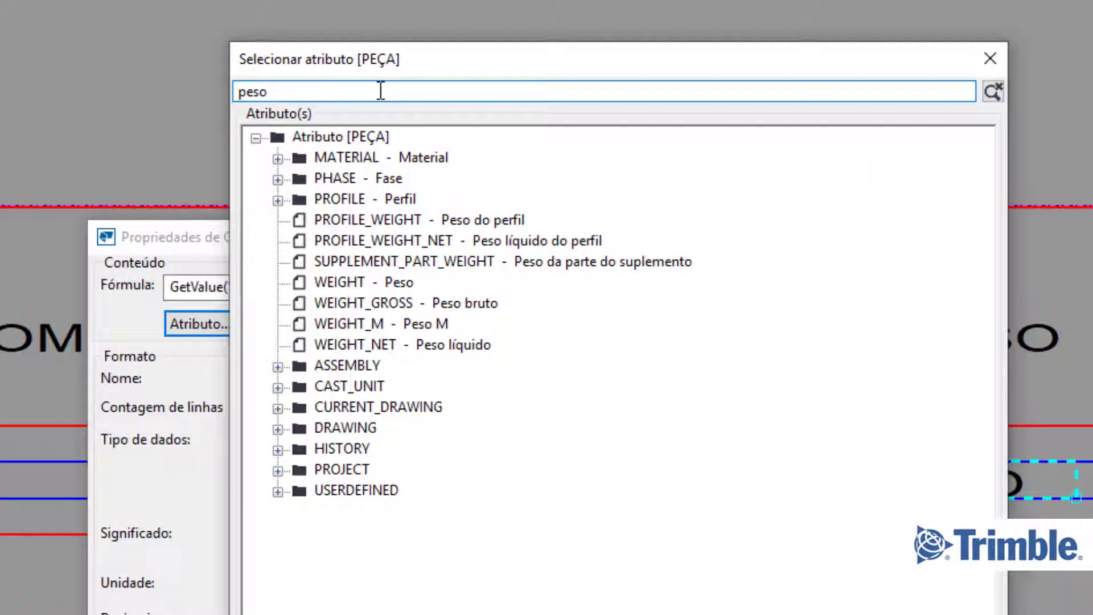
{"action": "left_click", "coordinate": [345, 282]}
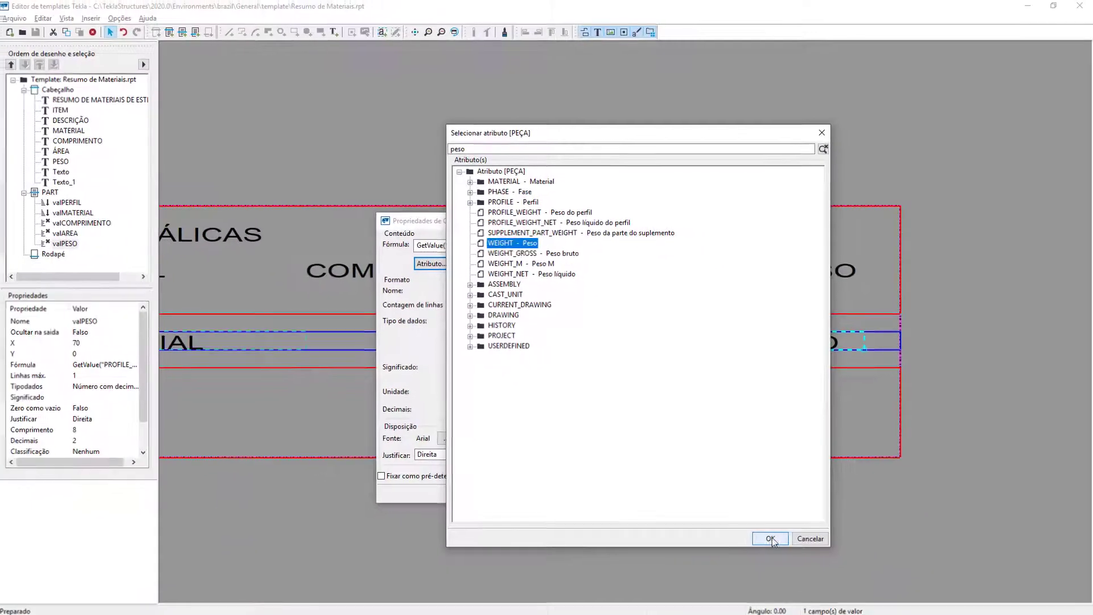
{"action": "left_click", "coordinate": [768, 603]}
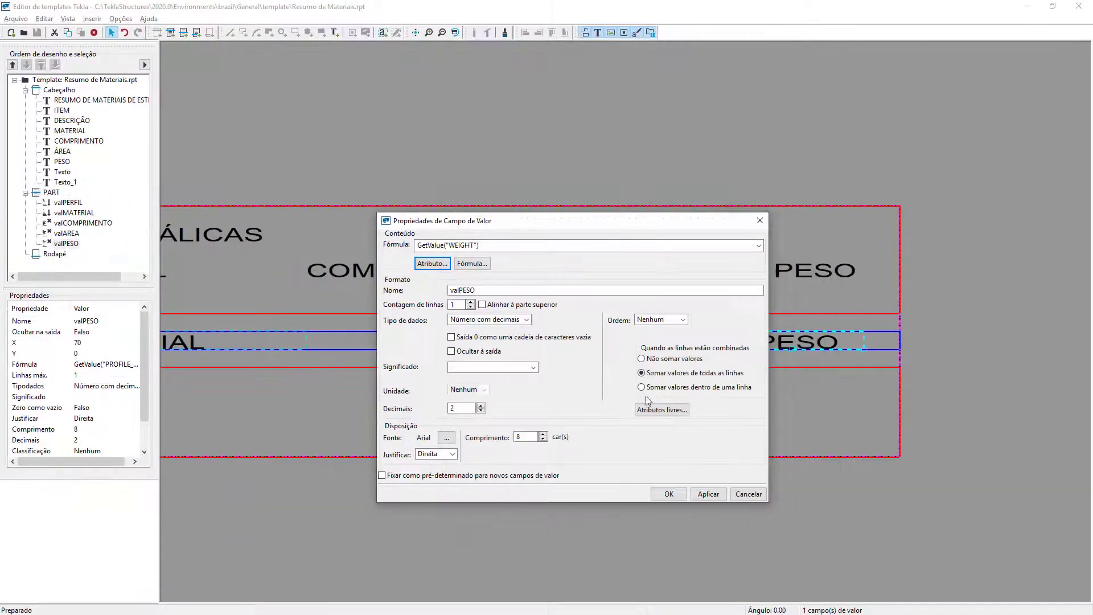
{"action": "left_click", "coordinate": [705, 493]}
{"action": "left_click", "coordinate": [669, 494]}
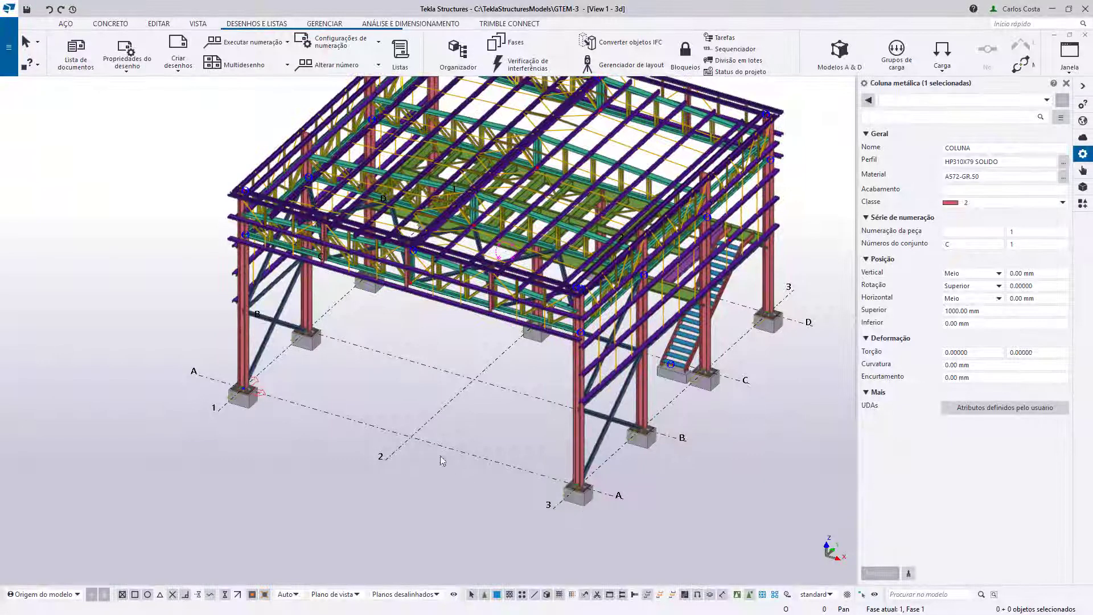
Switch to Tekla Structures and place a steel column with profile HP310X79 at the intersection of grid lines A and 2.
{"action": "scroll", "coordinate": [387, 428], "scroll_direction": "up", "scroll_amount": 4}
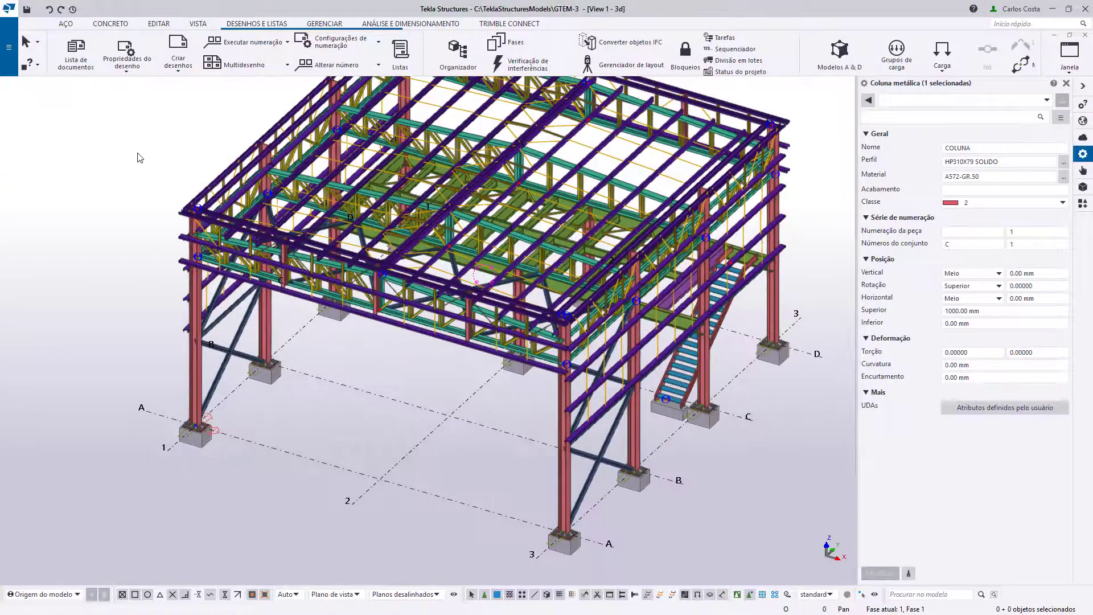
{"action": "left_click", "coordinate": [65, 24]}
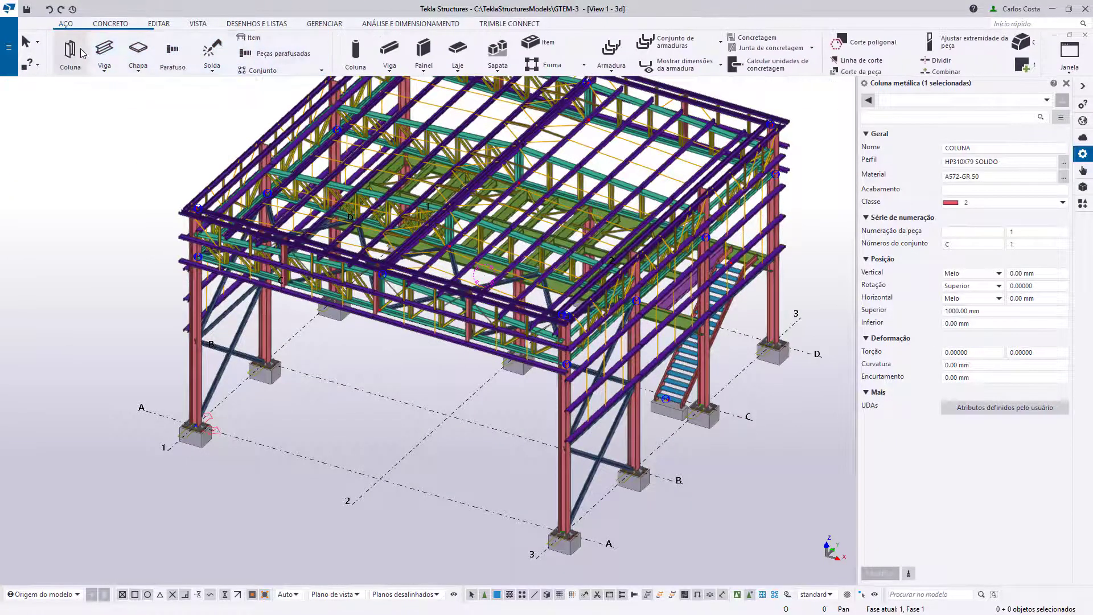
{"action": "left_click", "coordinate": [71, 53]}
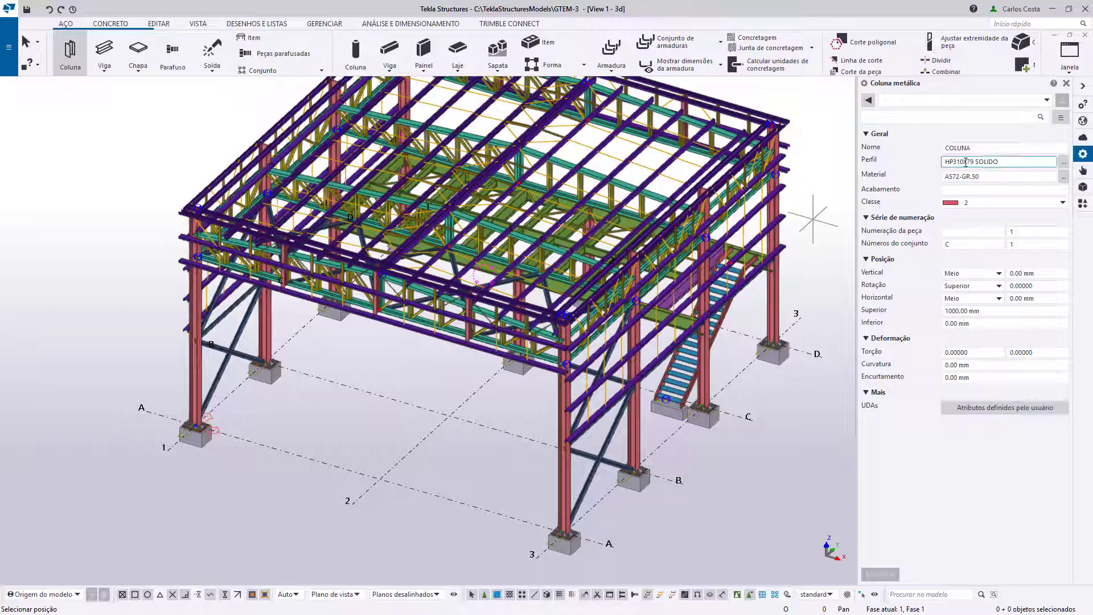
{"action": "double_click", "coordinate": [988, 161]}
{"action": "key", "text": "BackSpace"}
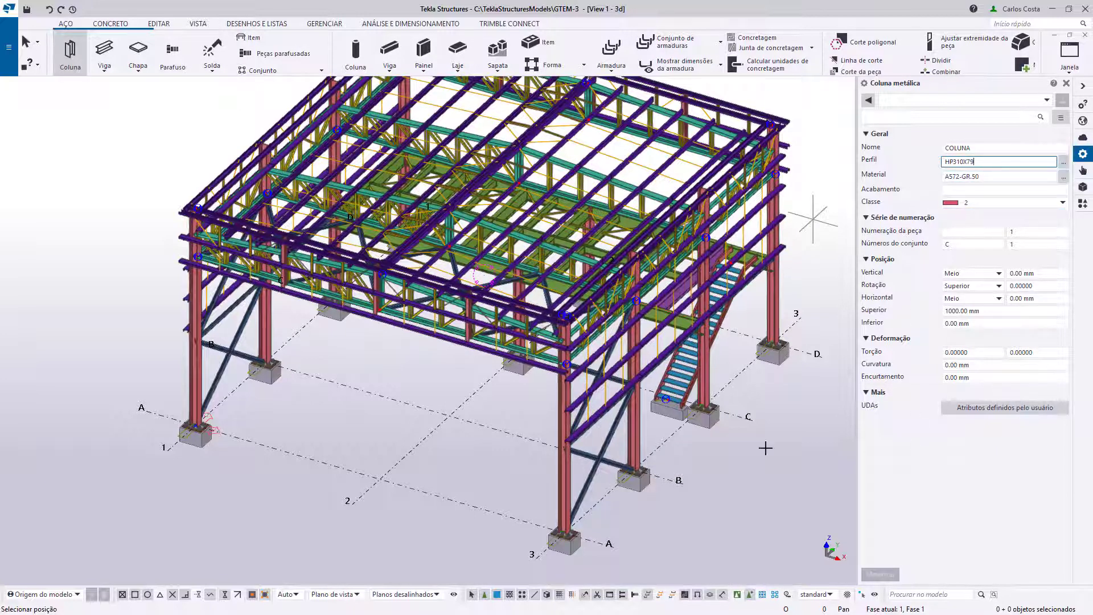
{"action": "scroll", "coordinate": [350, 464], "scroll_direction": "up", "scroll_amount": 4}
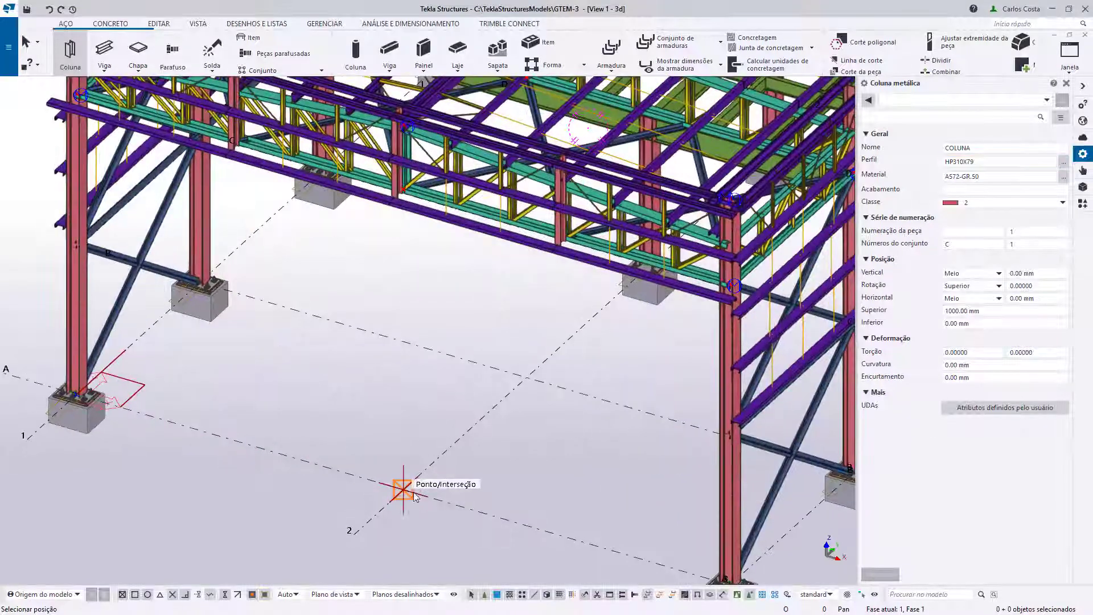
{"action": "left_click", "coordinate": [397, 488]}
{"action": "scroll", "coordinate": [398, 488], "scroll_direction": "up", "scroll_amount": 5}
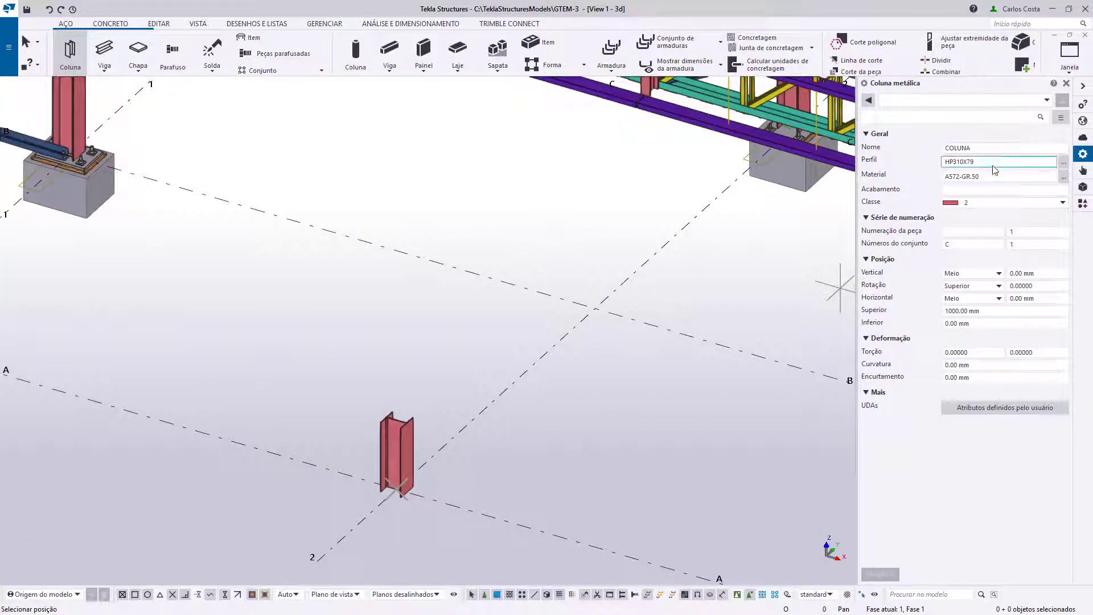
Open the profile catalog and check the section area and weight per unit length of HP310X79 in its analysis properties.
{"action": "left_click", "coordinate": [1063, 162]}
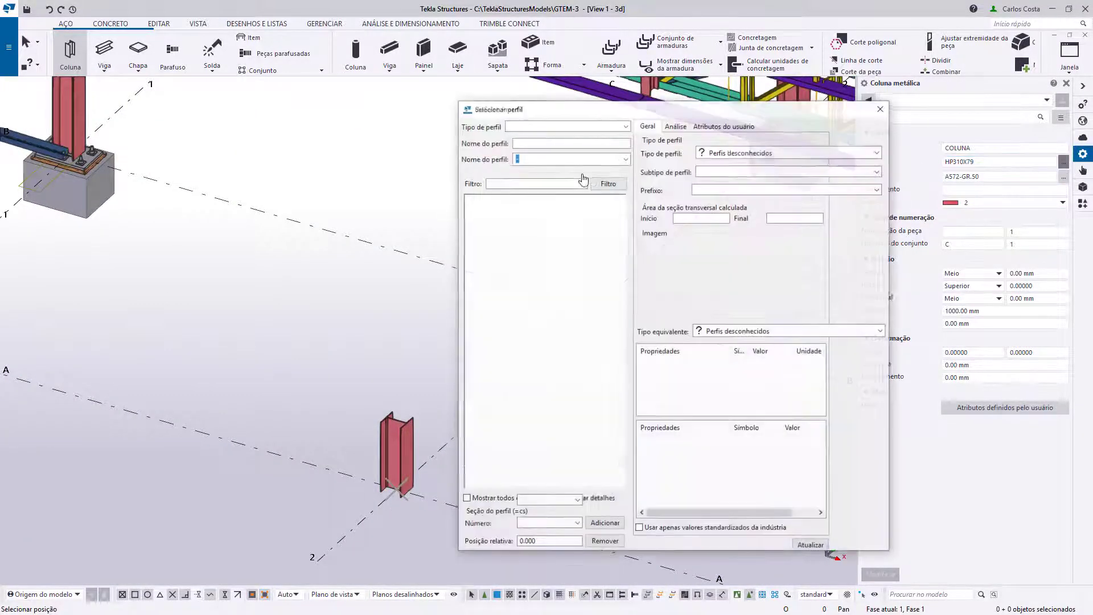
{"action": "left_click", "coordinate": [681, 129]}
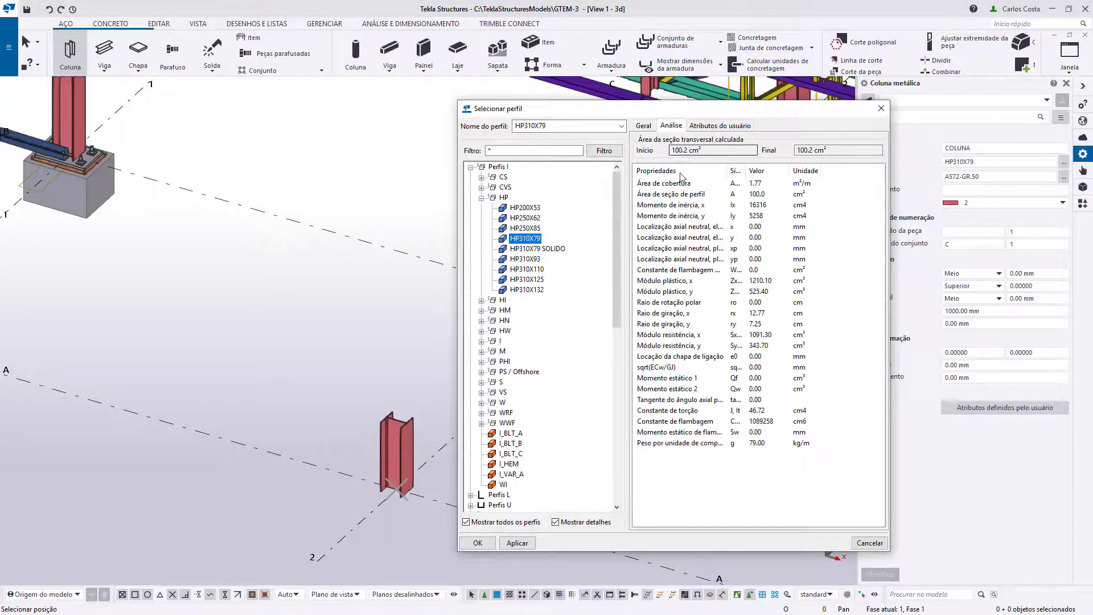
{"action": "left_click", "coordinate": [698, 196]}
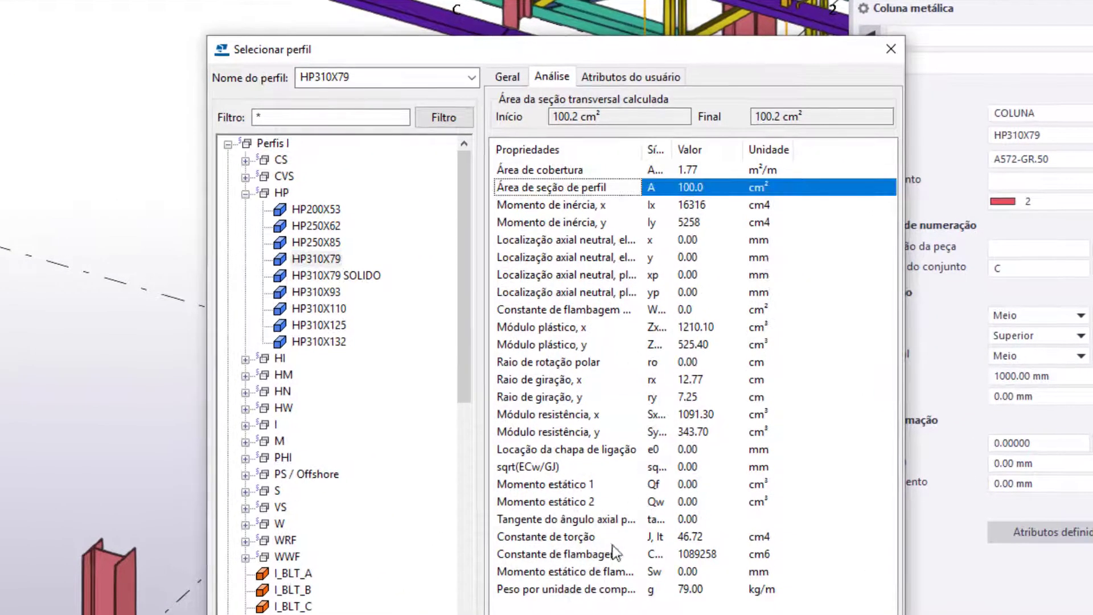
{"action": "left_click", "coordinate": [602, 592]}
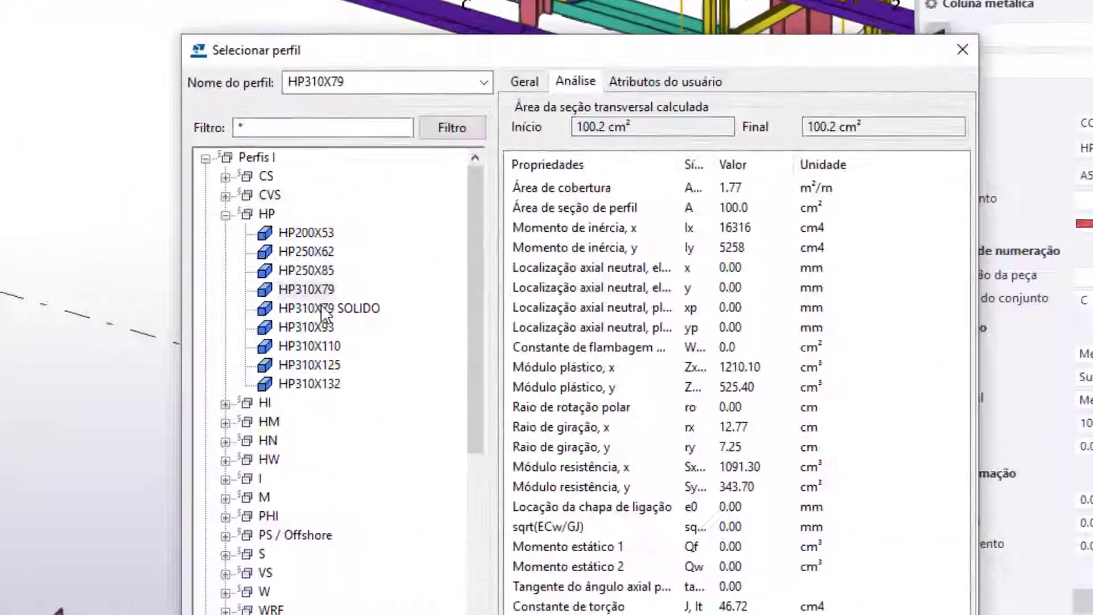
Check the section area and unit weight of HP310X79 SOLIDO and place a second column with it on grid line A.
{"action": "left_click", "coordinate": [535, 248]}
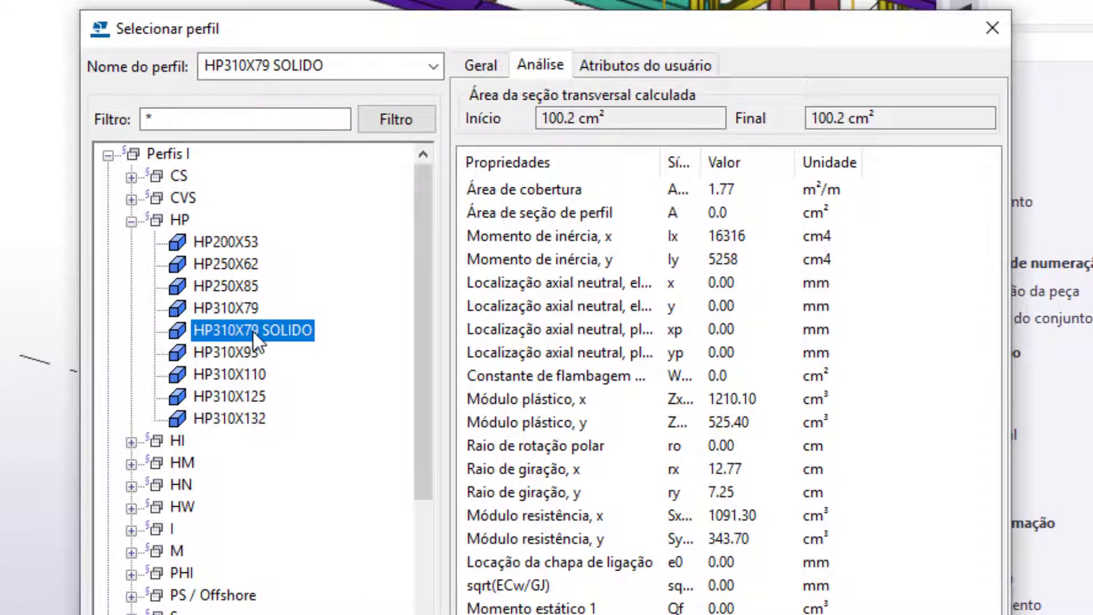
{"action": "left_click", "coordinate": [585, 212]}
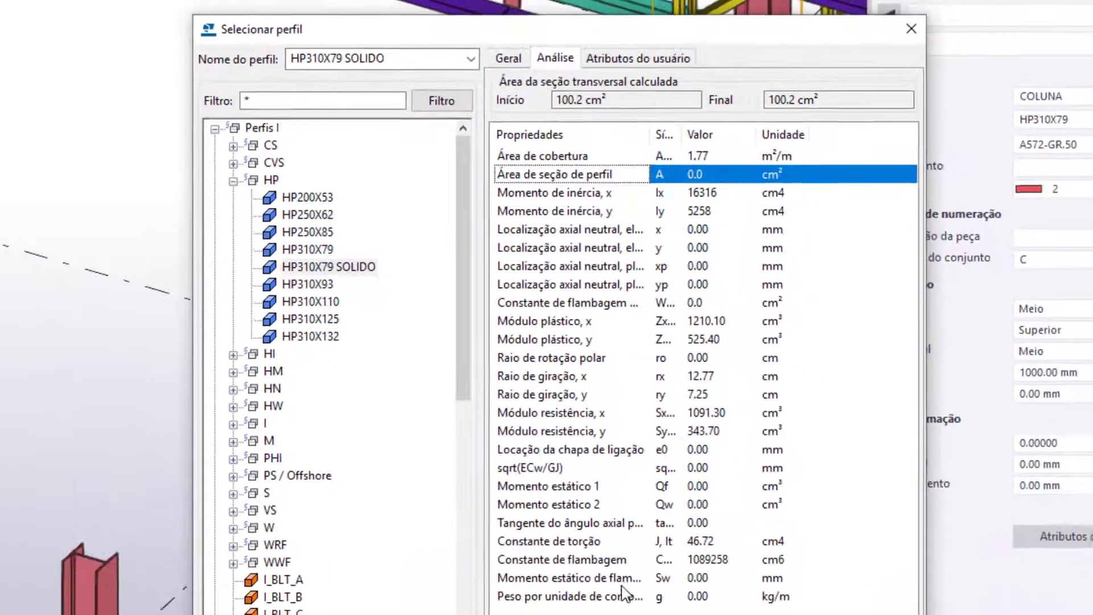
{"action": "left_click", "coordinate": [623, 592]}
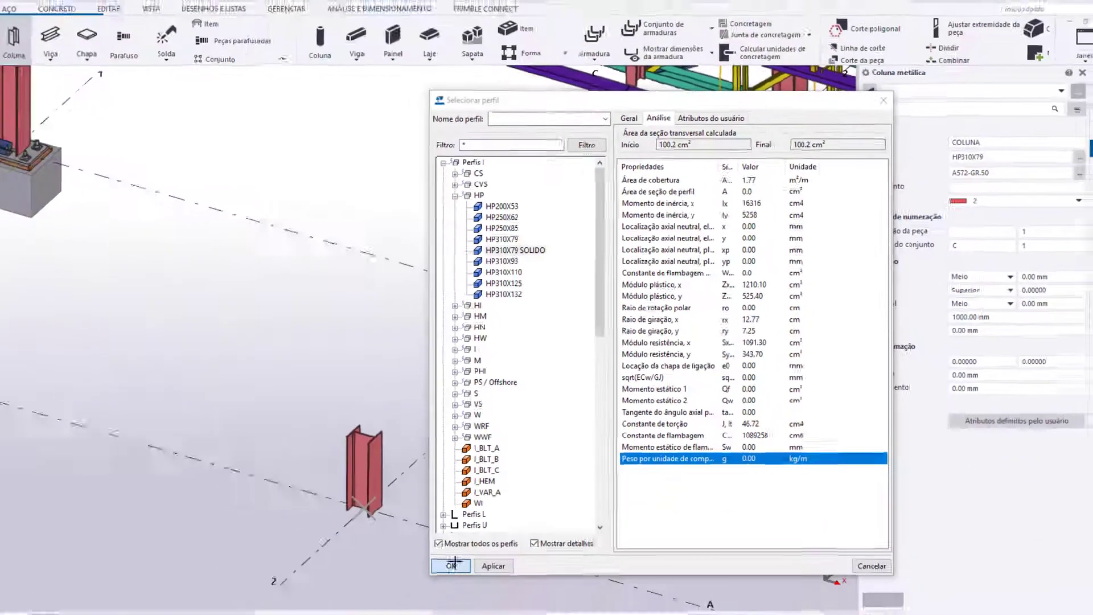
{"action": "left_click", "coordinate": [456, 564]}
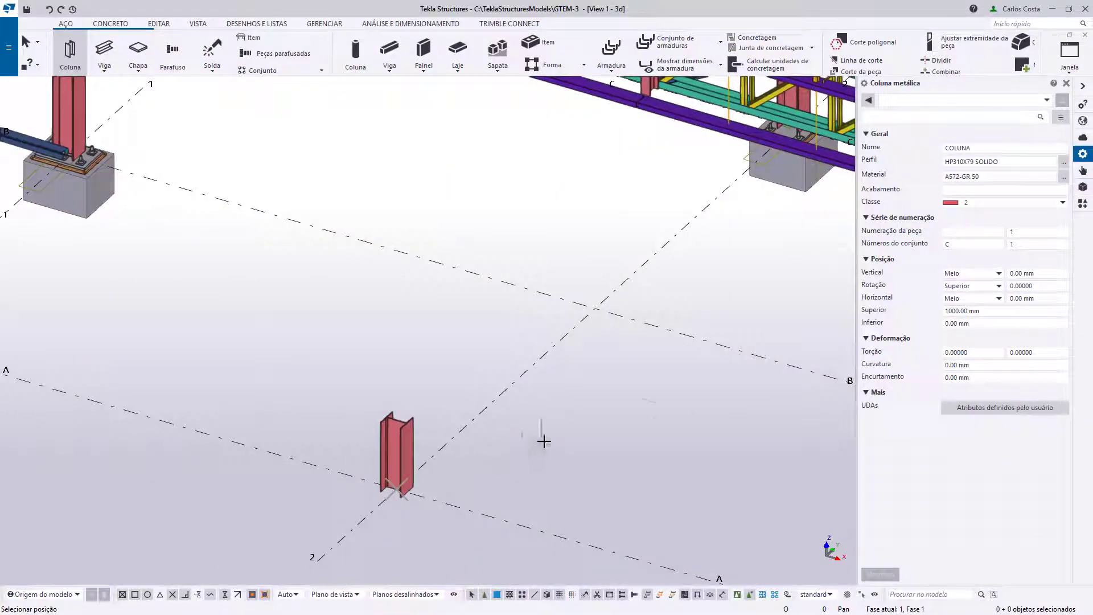
{"action": "left_click", "coordinate": [506, 519]}
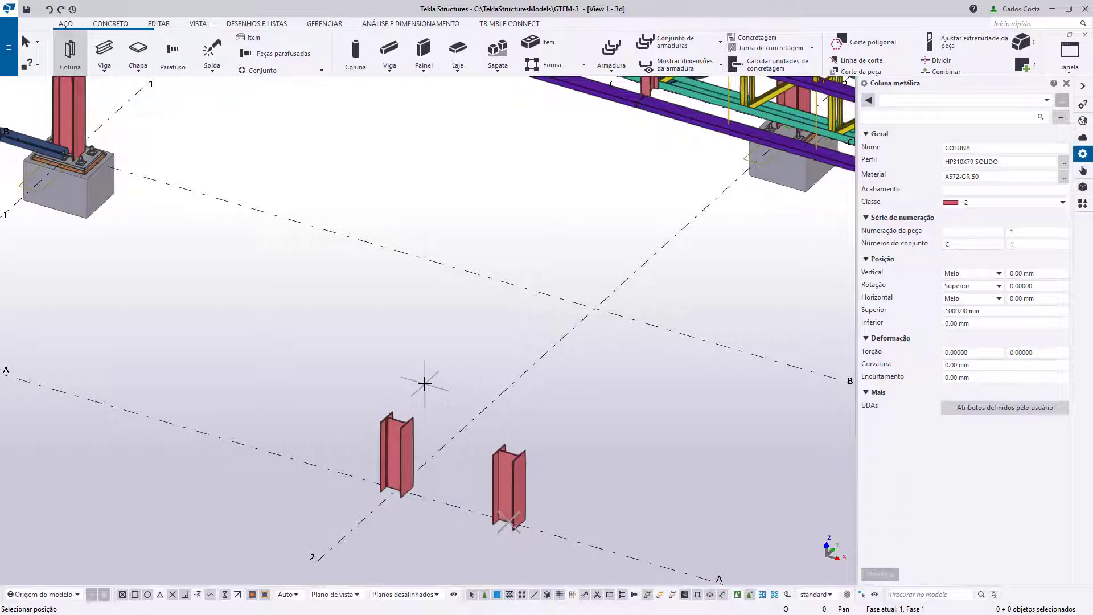
{"action": "key", "text": "Escape"}
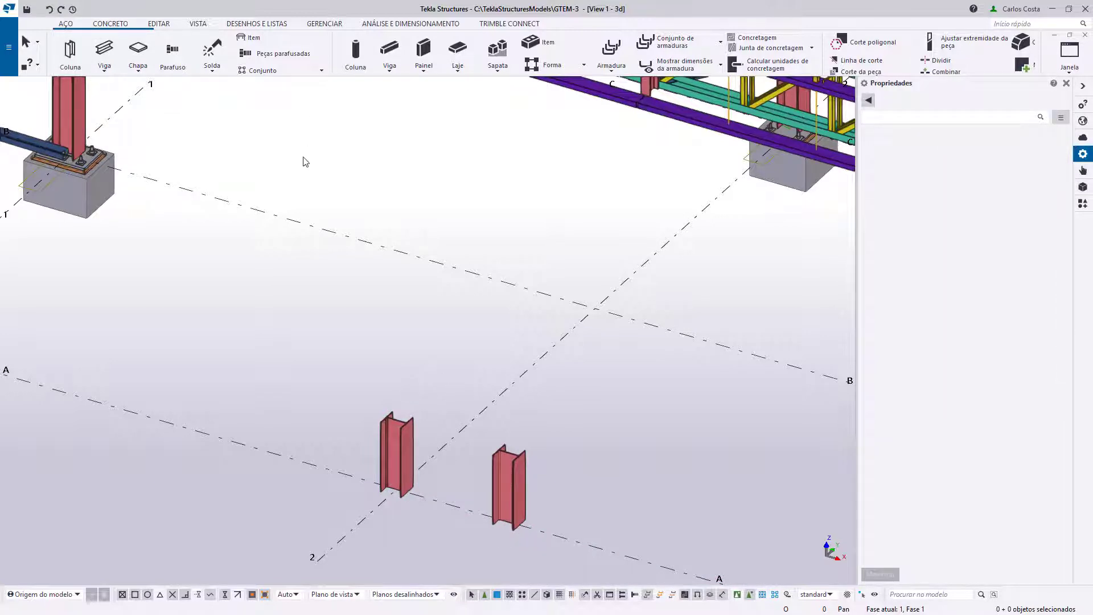
Open the report list and choose the Resumo de Materiais template.
{"action": "left_click", "coordinate": [257, 23]}
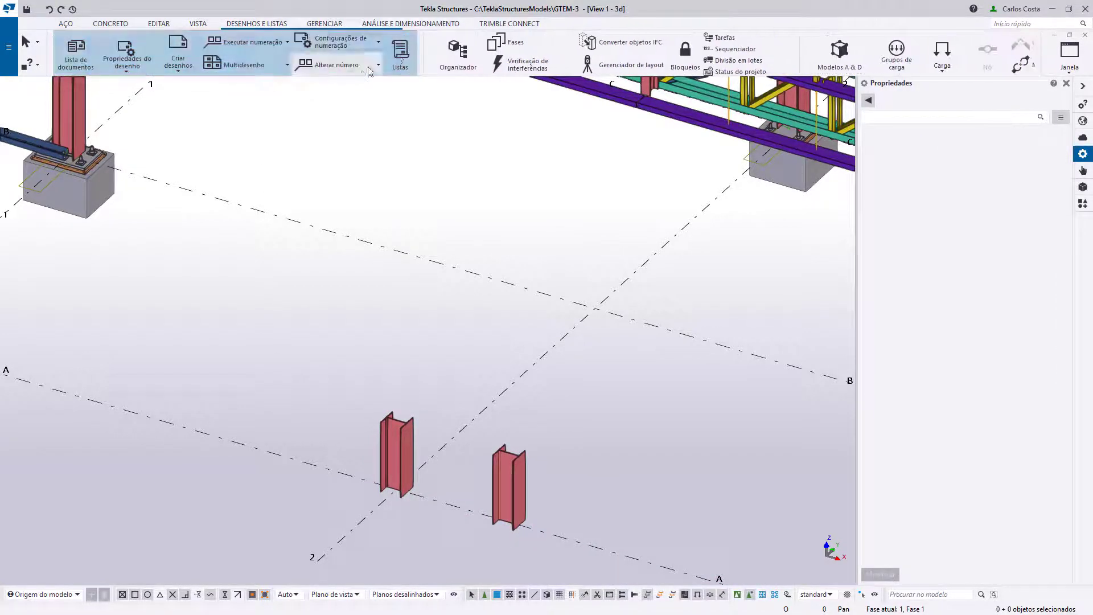
{"action": "left_click", "coordinate": [400, 52]}
{"action": "left_click", "coordinate": [356, 349]}
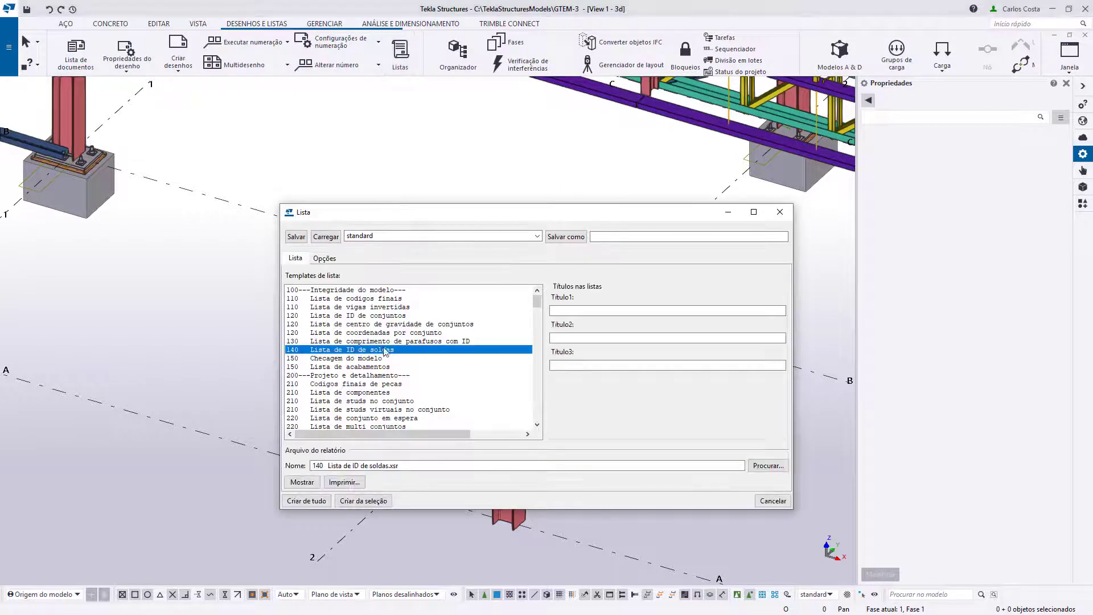
{"action": "key", "text": "End"}
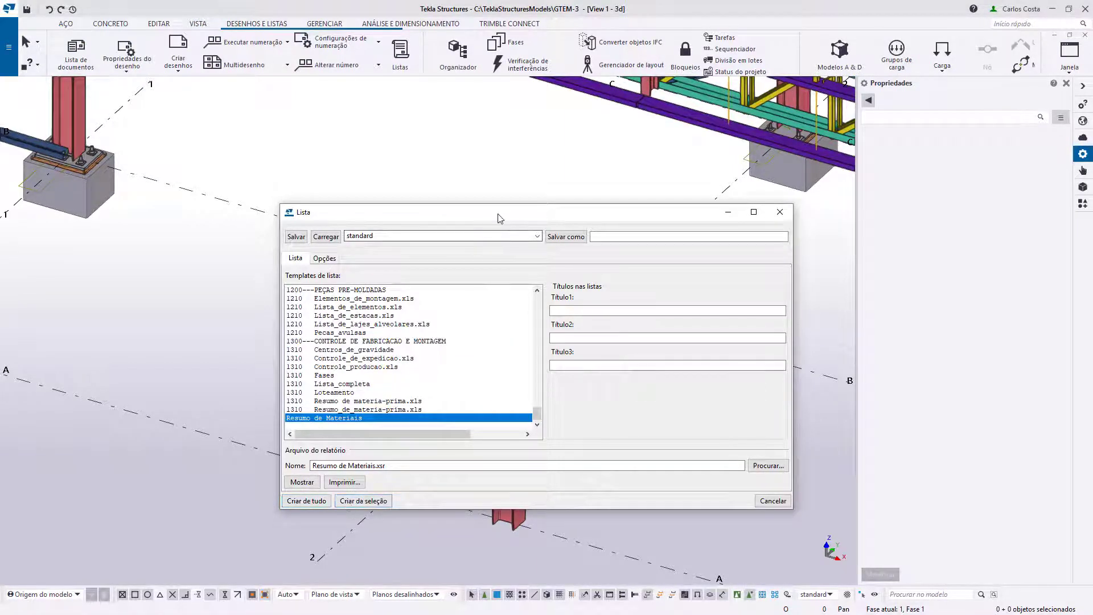
Select both new columns in the model and create the Resumo de Materiais report from the selection, replacing the existing file.
{"action": "mouse_move", "coordinate": [506, 213]}
{"action": "left_mouse_down"}
{"action": "mouse_move", "coordinate": [677, 188]}
{"action": "mouse_move", "coordinate": [777, 141]}
{"action": "left_mouse_up"}
{"action": "mouse_move", "coordinate": [342, 317]}
{"action": "left_mouse_down"}
{"action": "mouse_move", "coordinate": [463, 481]}
{"action": "mouse_move", "coordinate": [541, 553]}
{"action": "left_mouse_up"}
{"action": "left_click", "coordinate": [634, 429]}
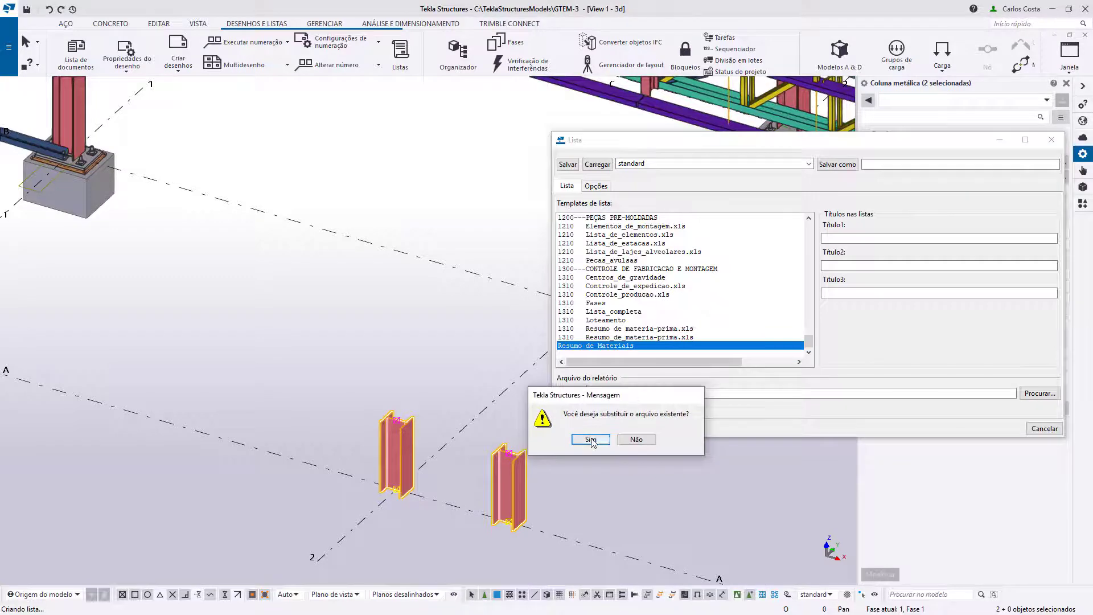
{"action": "left_click", "coordinate": [595, 442]}
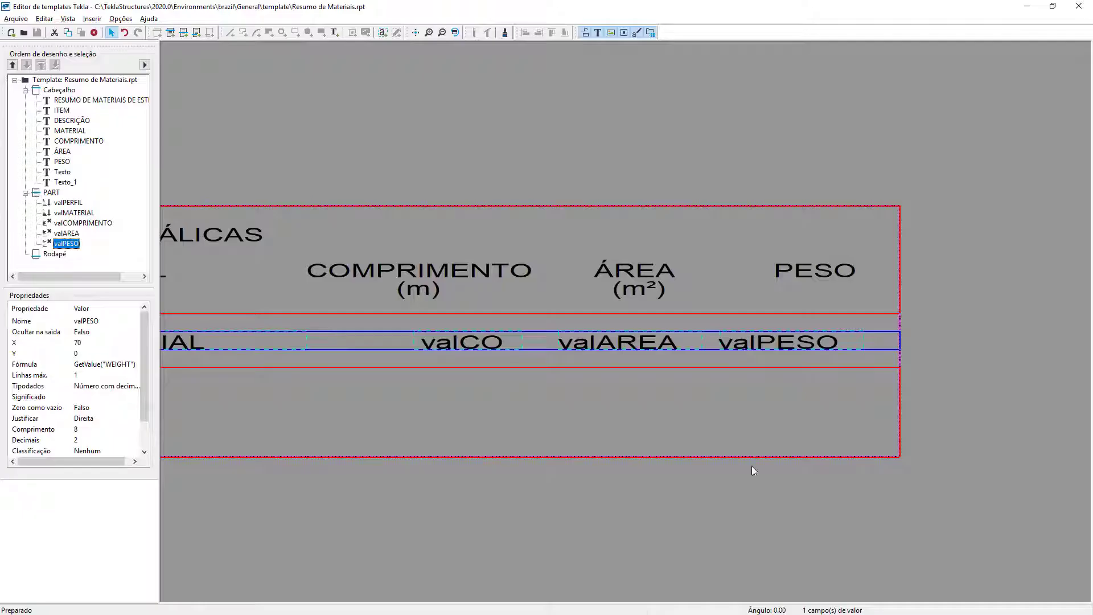
Switch to the template editor, search the part attributes for peso and assign PROFILE_WEIGHT to the valPESO field.
{"action": "double_click", "coordinate": [777, 340]}
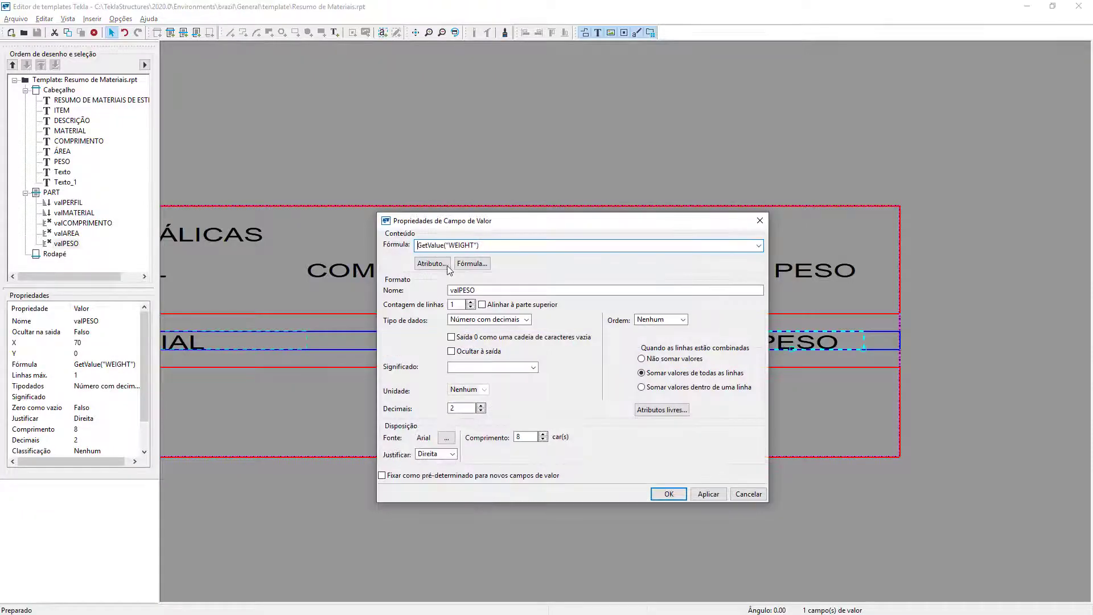
{"action": "left_click", "coordinate": [439, 265]}
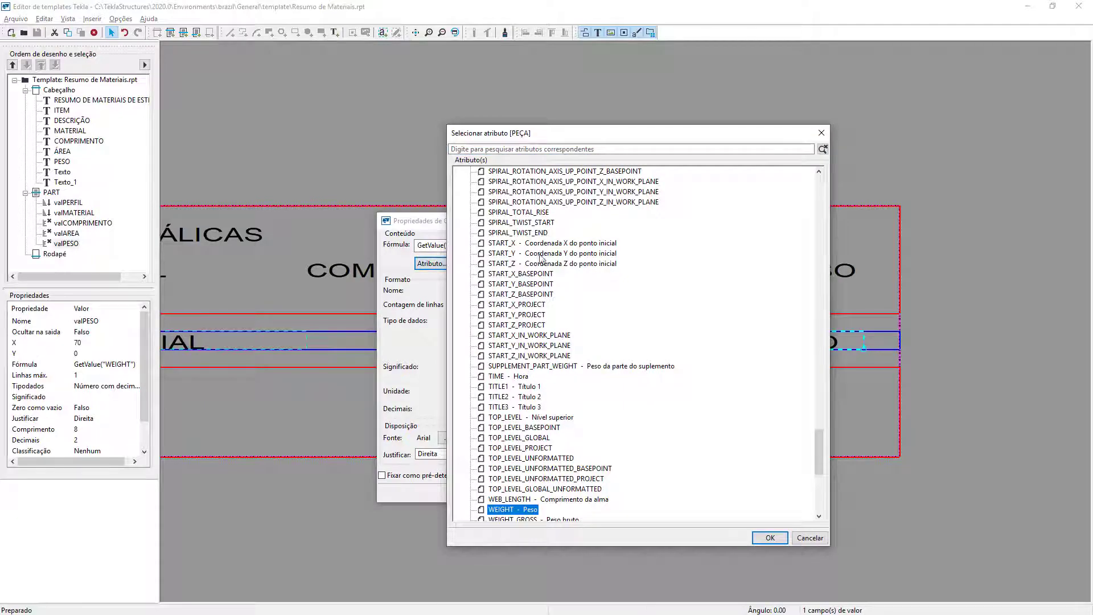
{"action": "left_click", "coordinate": [517, 149]}
{"action": "type", "text": "peso"}
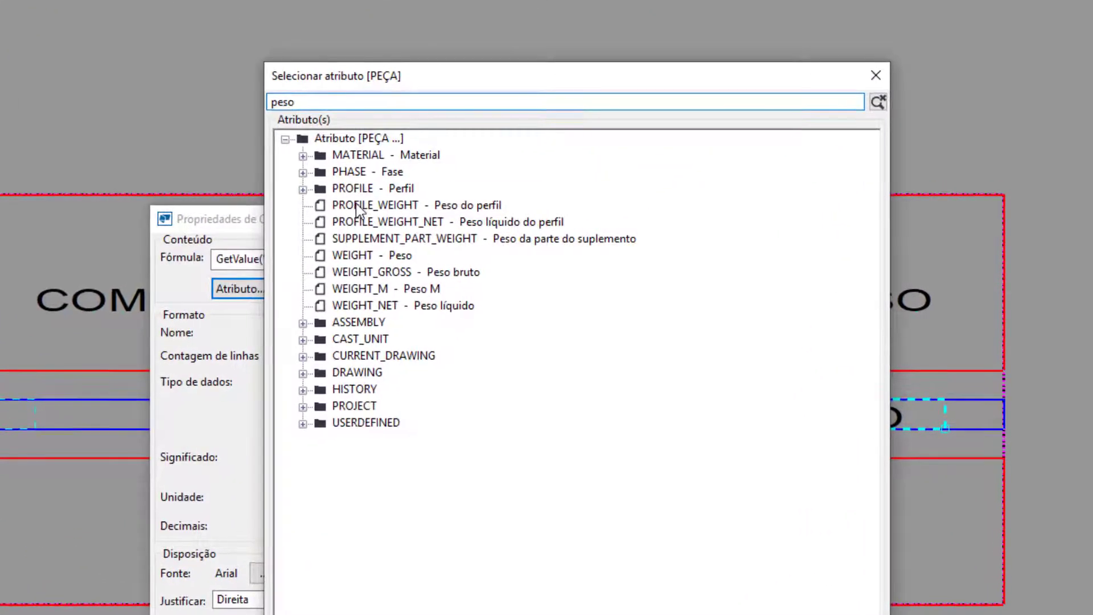
{"action": "left_click", "coordinate": [357, 206]}
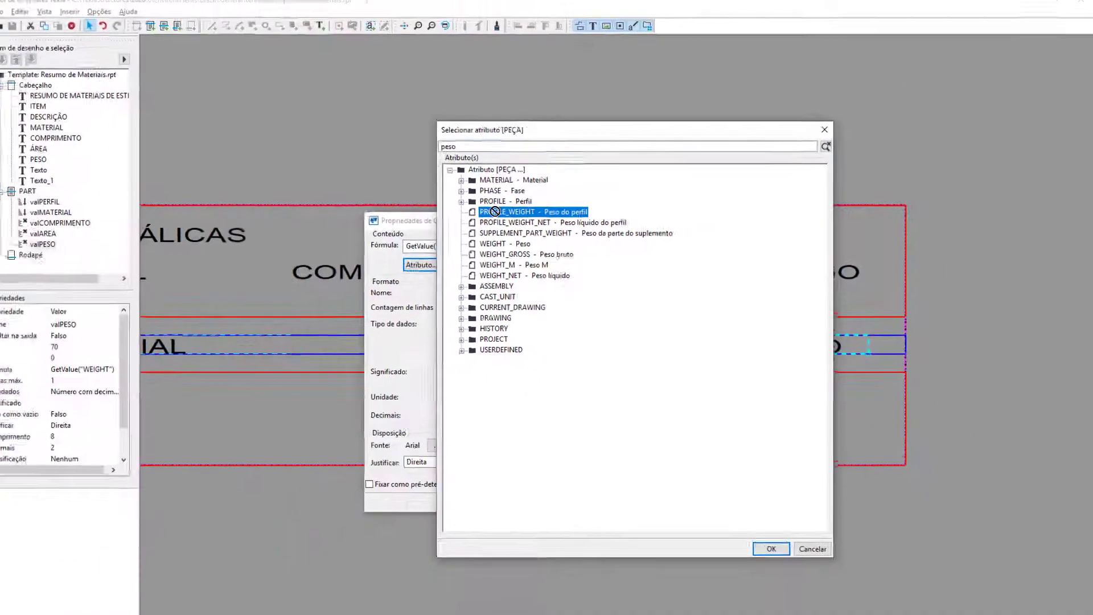
{"action": "left_click", "coordinate": [766, 539]}
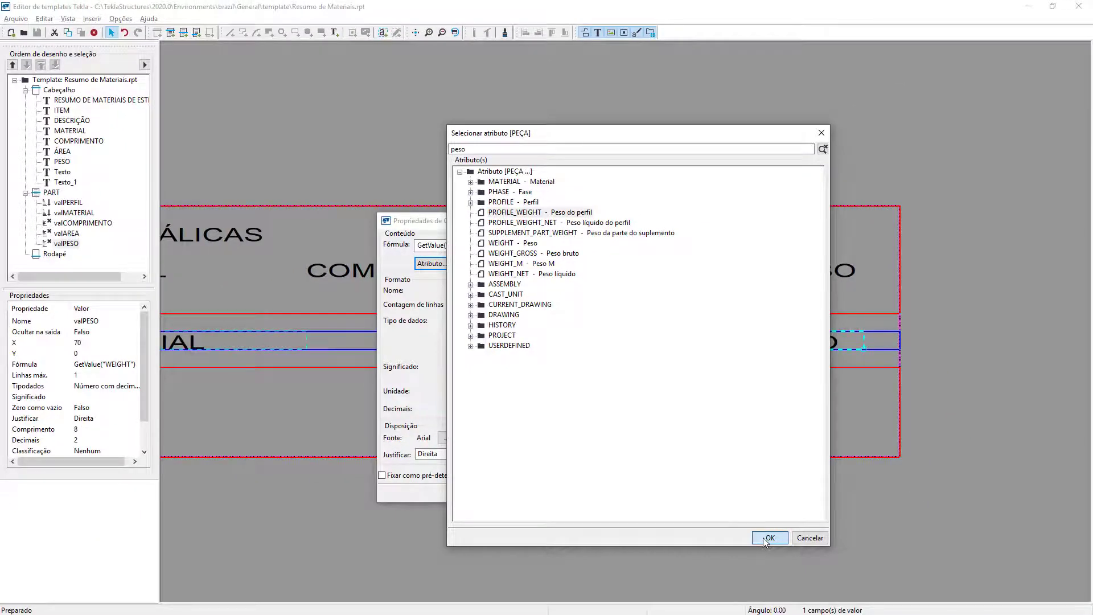
{"action": "left_click", "coordinate": [707, 494]}
{"action": "left_click", "coordinate": [655, 495]}
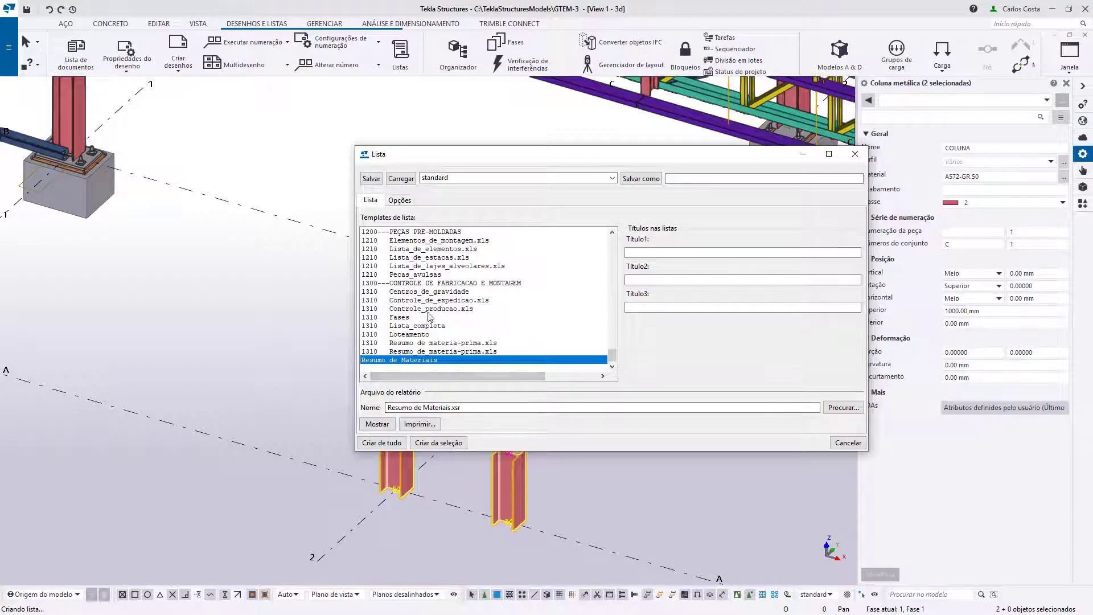
Create the Resumo de Materiais report again from the two selected columns, replacing the existing file.
{"action": "left_click", "coordinate": [419, 438]}
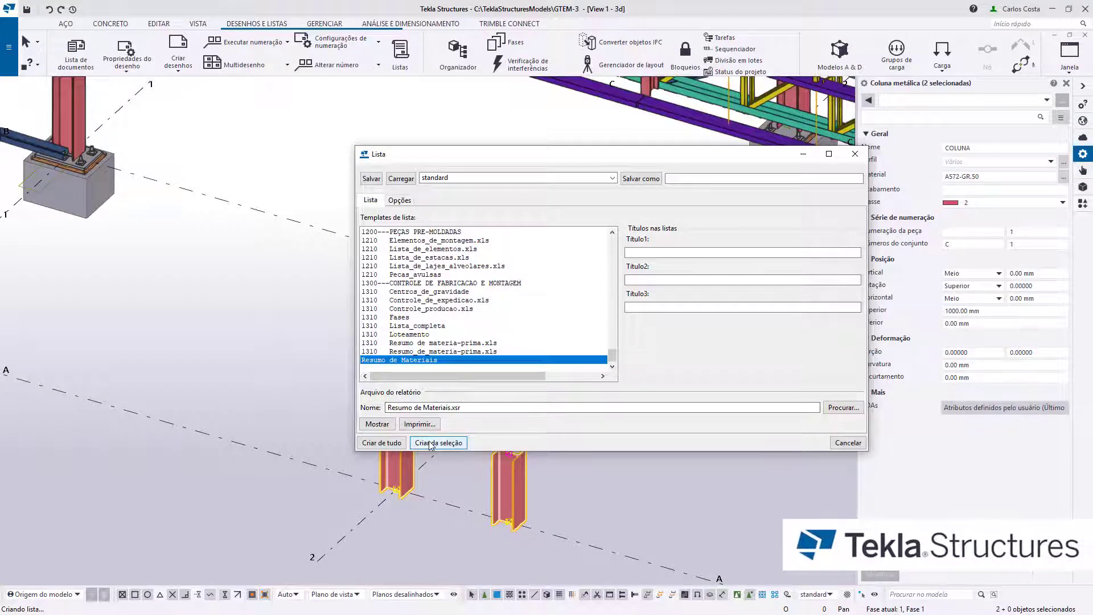
{"action": "left_click", "coordinate": [430, 445]}
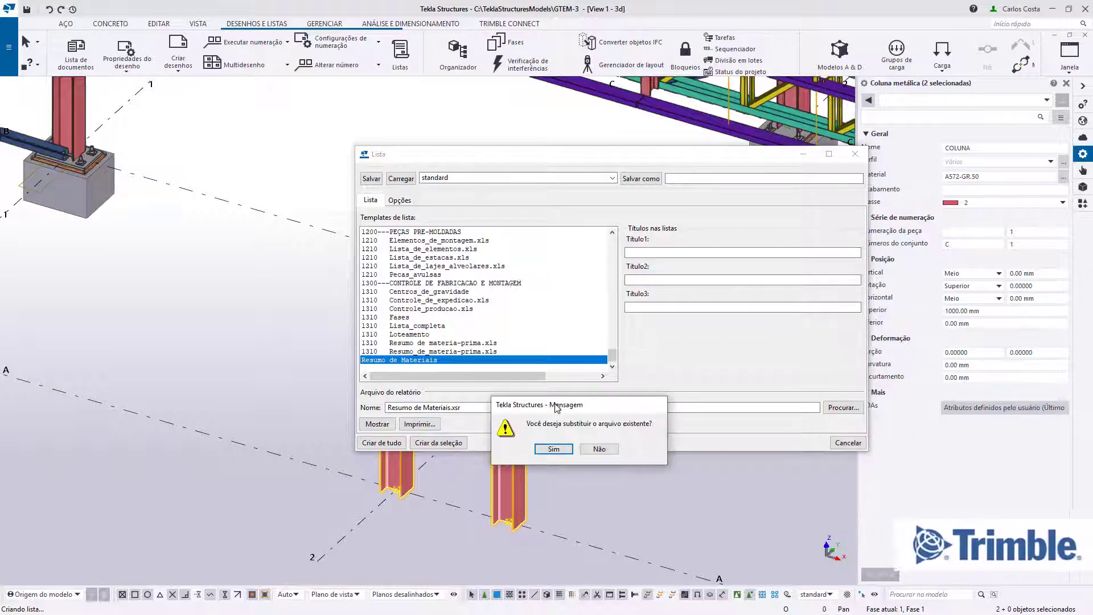
{"action": "left_click", "coordinate": [555, 447]}
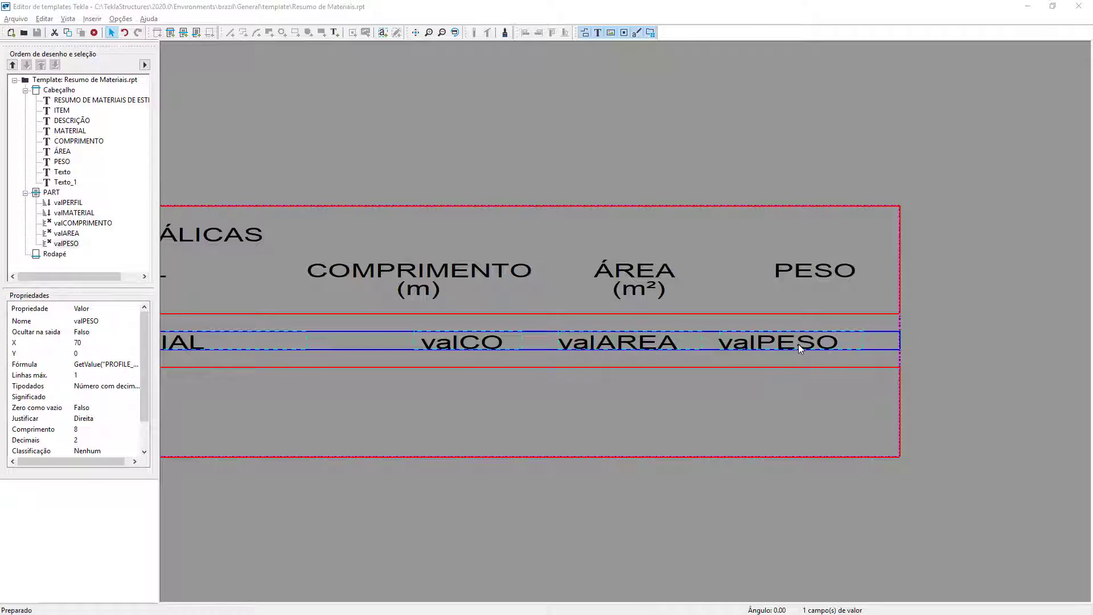
Switch to the template editor and reduce the valPESO field to 1 decimal.
{"action": "double_click", "coordinate": [798, 344]}
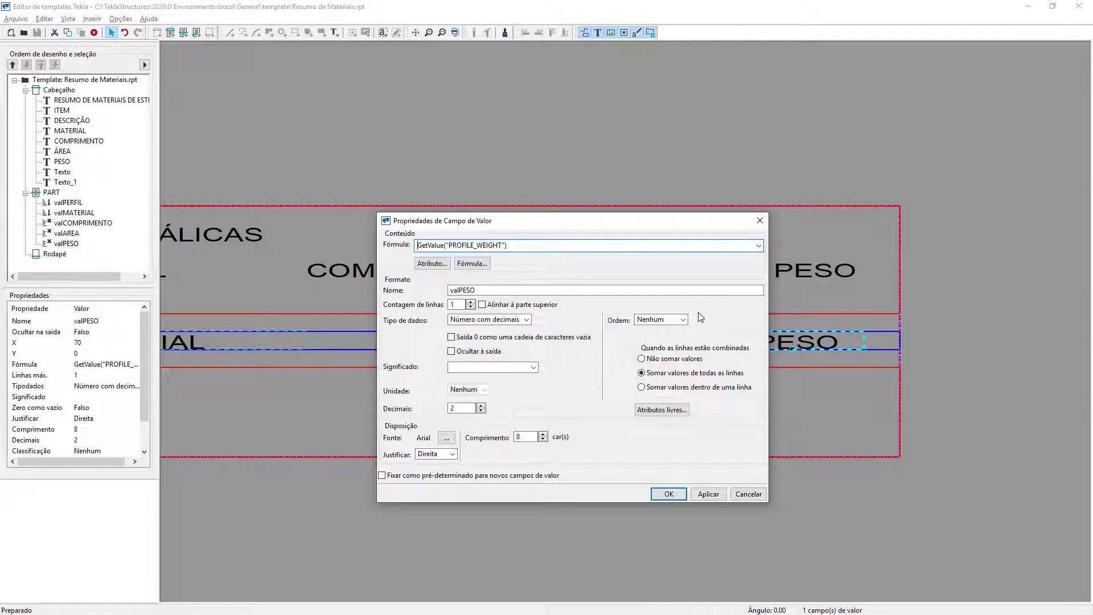
{"action": "key", "text": "alt+Tab"}
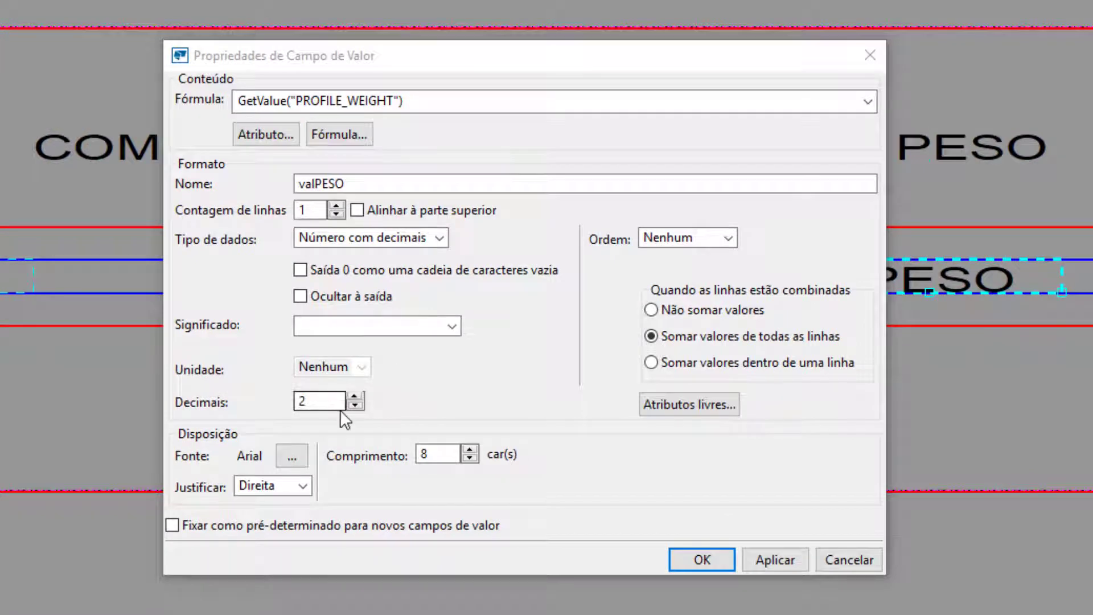
{"action": "left_click", "coordinate": [354, 406]}
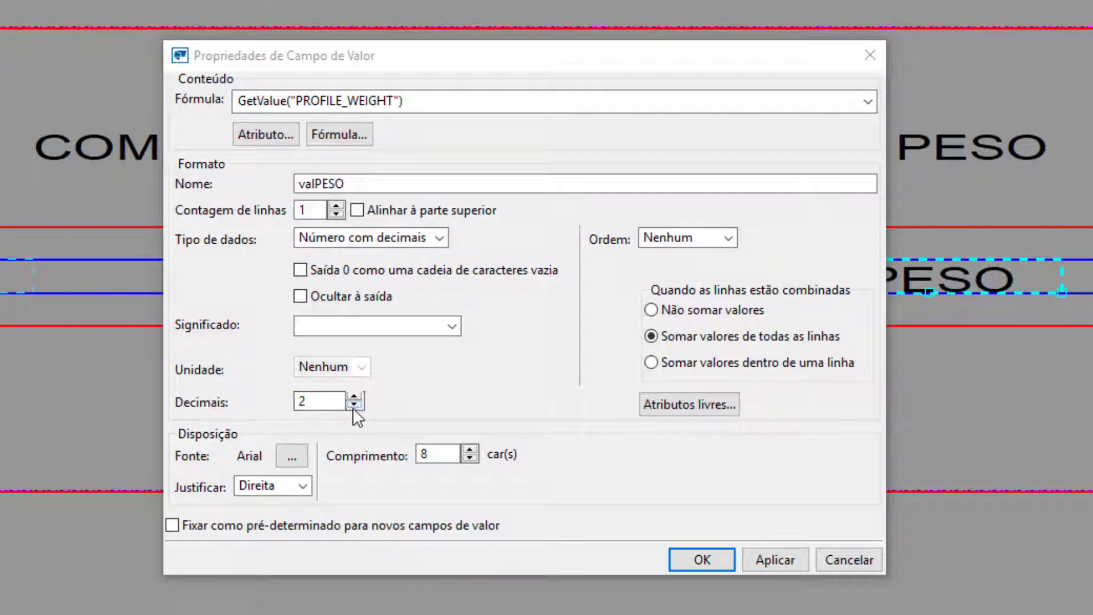
{"action": "left_click", "coordinate": [774, 555]}
{"action": "left_click", "coordinate": [727, 558]}
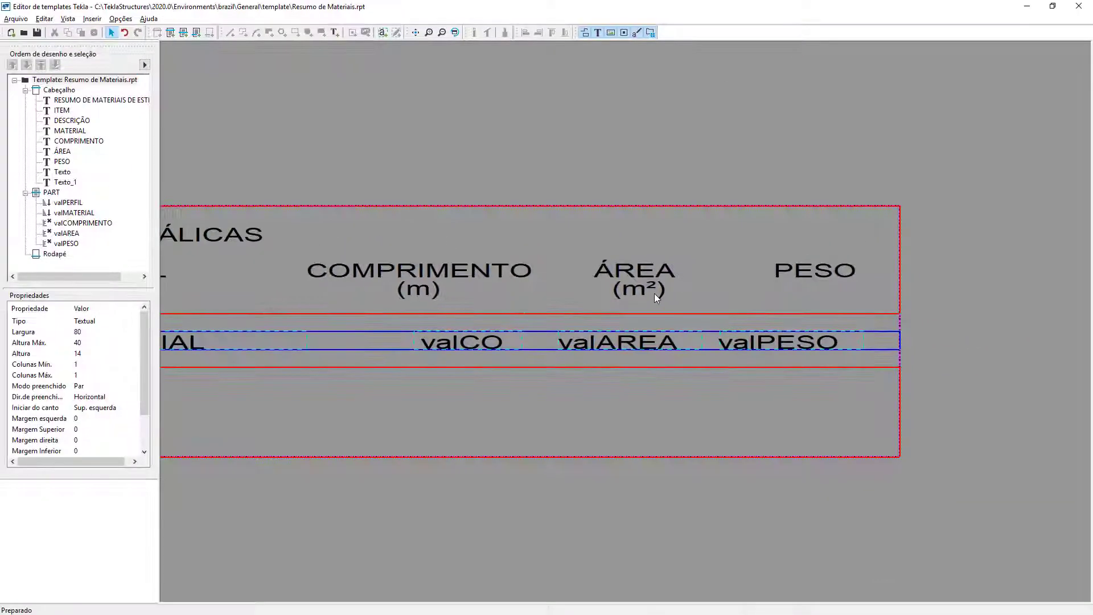
Copy the (m²) unit text from under the ÁREA heading and place the copy under PESO.
{"action": "left_click", "coordinate": [659, 270]}
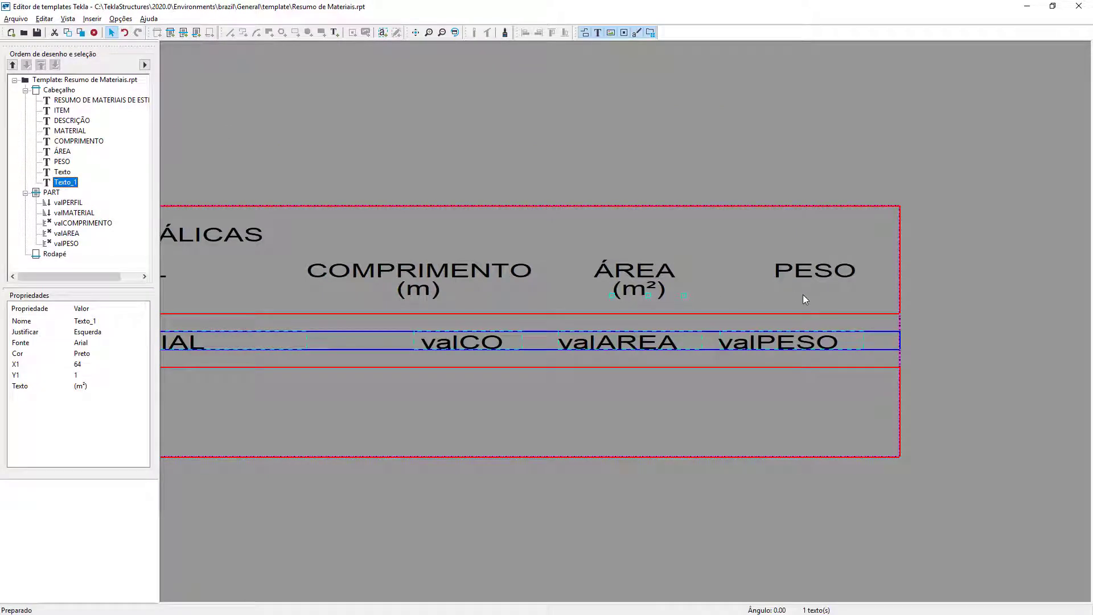
{"action": "key", "text": "ctrl+v"}
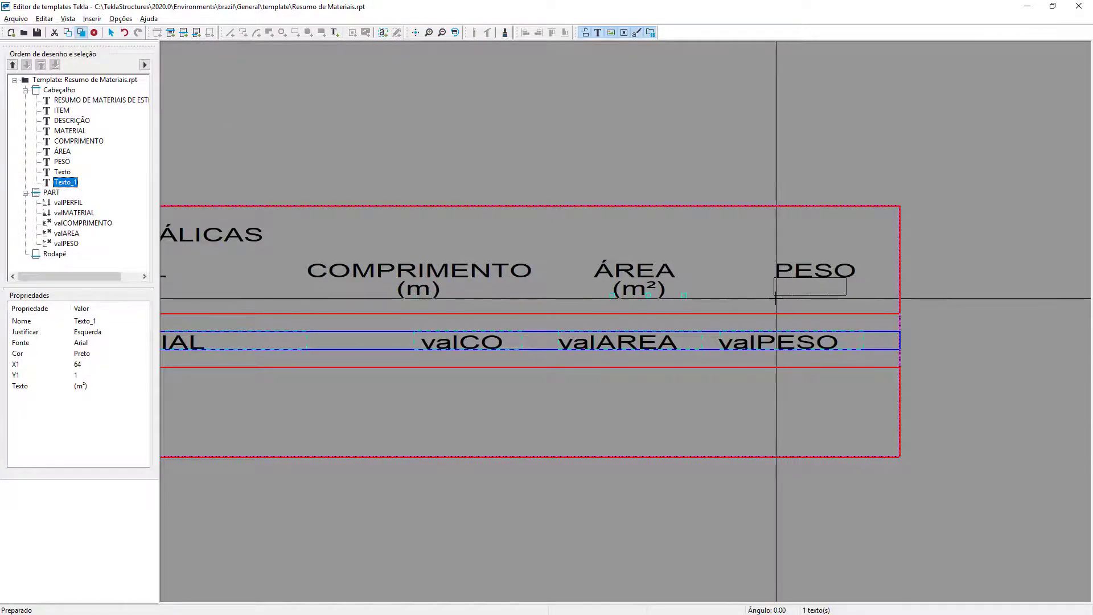
{"action": "left_click", "coordinate": [778, 298]}
{"action": "scroll", "coordinate": [810, 292], "scroll_direction": "up", "scroll_amount": 2}
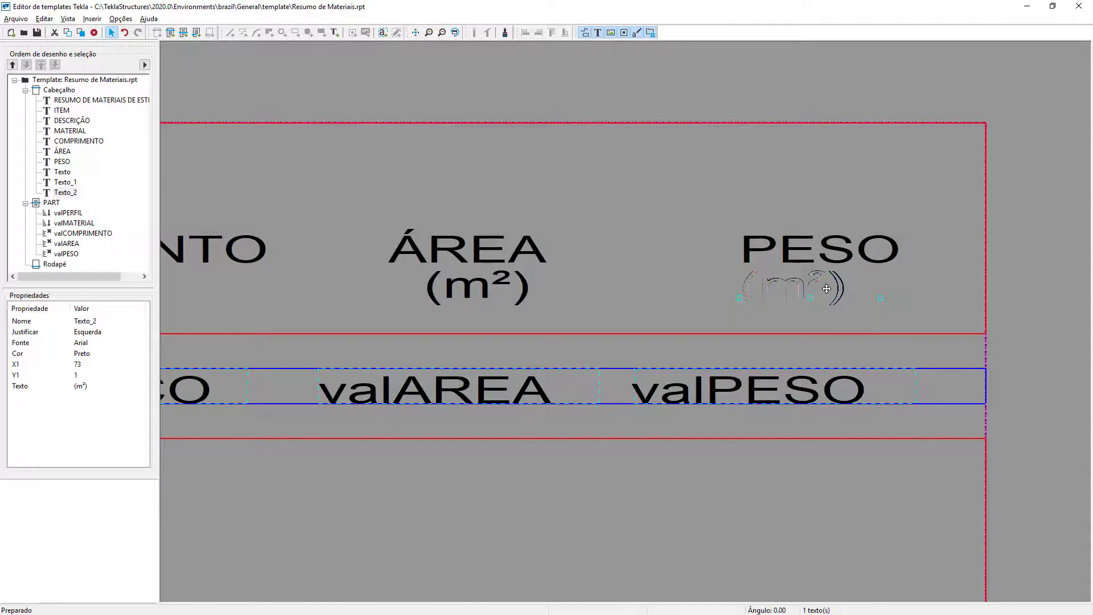
Change the copied unit text under the PESO heading to (kgf).
{"action": "double_click", "coordinate": [808, 289]}
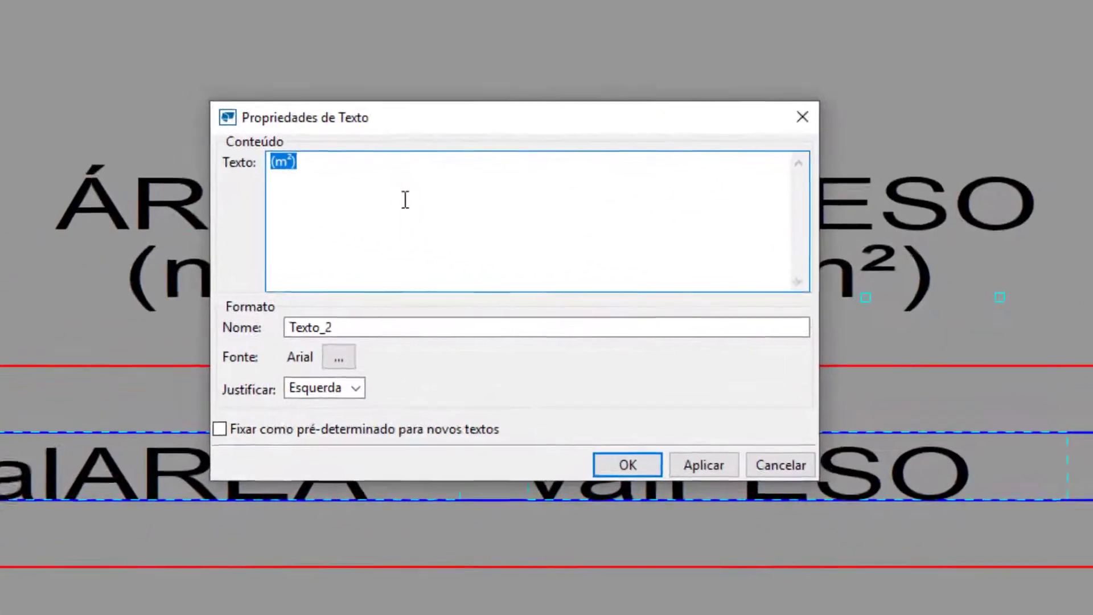
{"action": "type", "text": "(kgf)"}
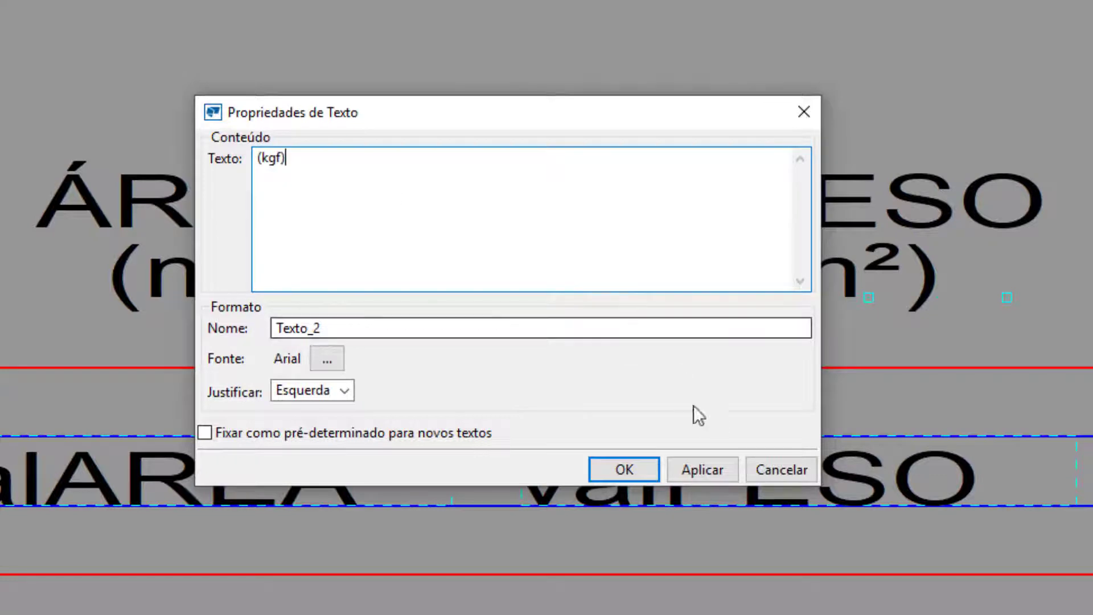
{"action": "left_click", "coordinate": [699, 469]}
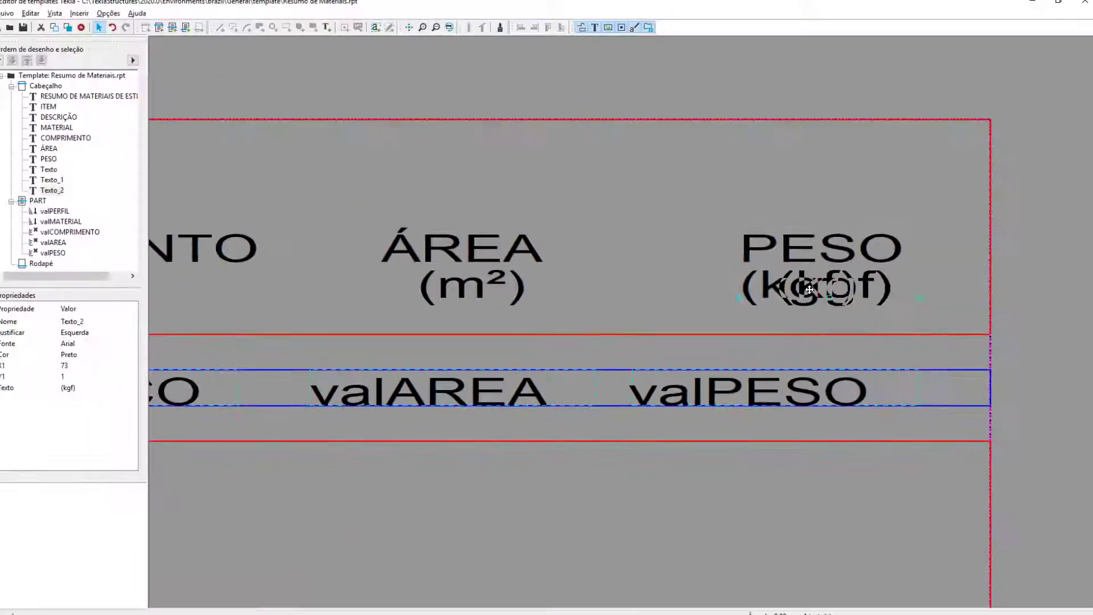
{"action": "left_click", "coordinate": [697, 220]}
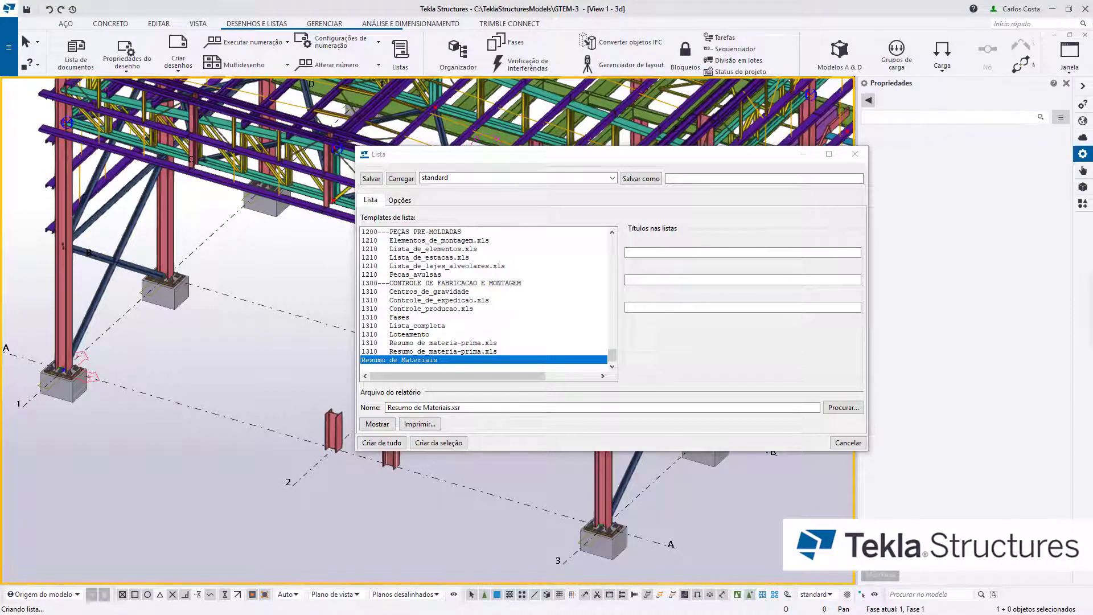
Switch to Tekla Structures and create the Resumo de Materiais report for the whole model, replacing the existing file.
{"action": "left_click", "coordinate": [382, 443]}
{"action": "left_click", "coordinate": [598, 454]}
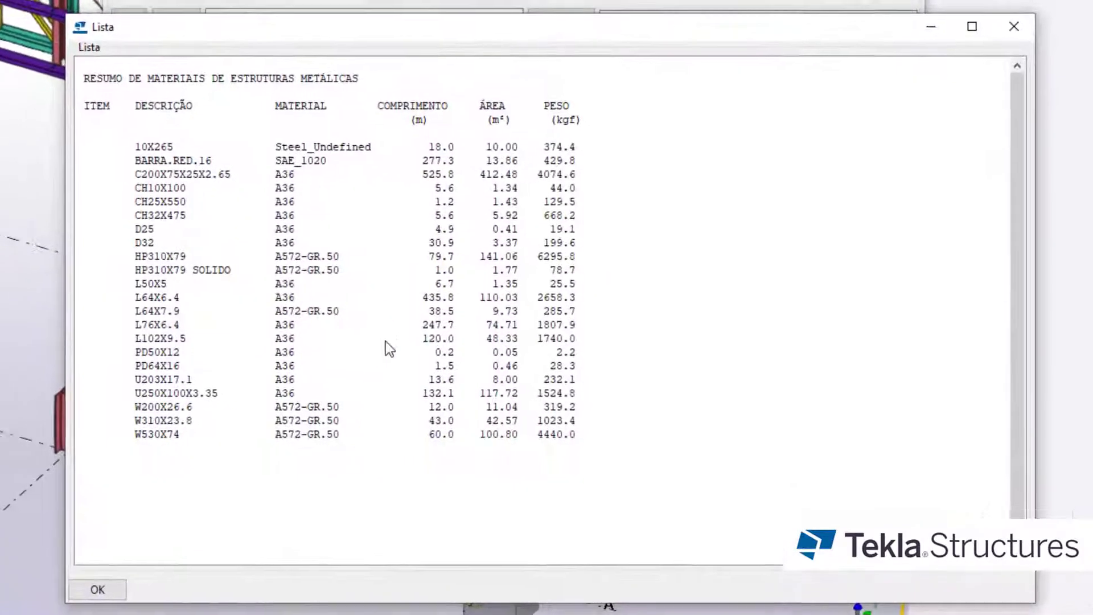